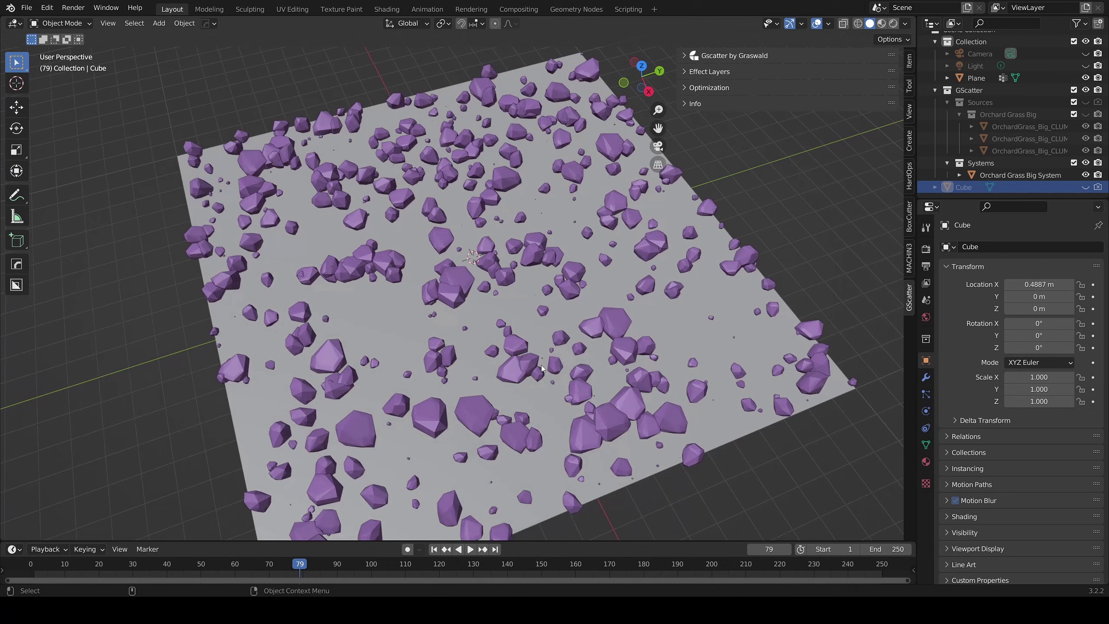
Turn off proxy display for Orchard Grass Big System so real grass clumps appear.
{"action": "left_click", "coordinate": [706, 72]}
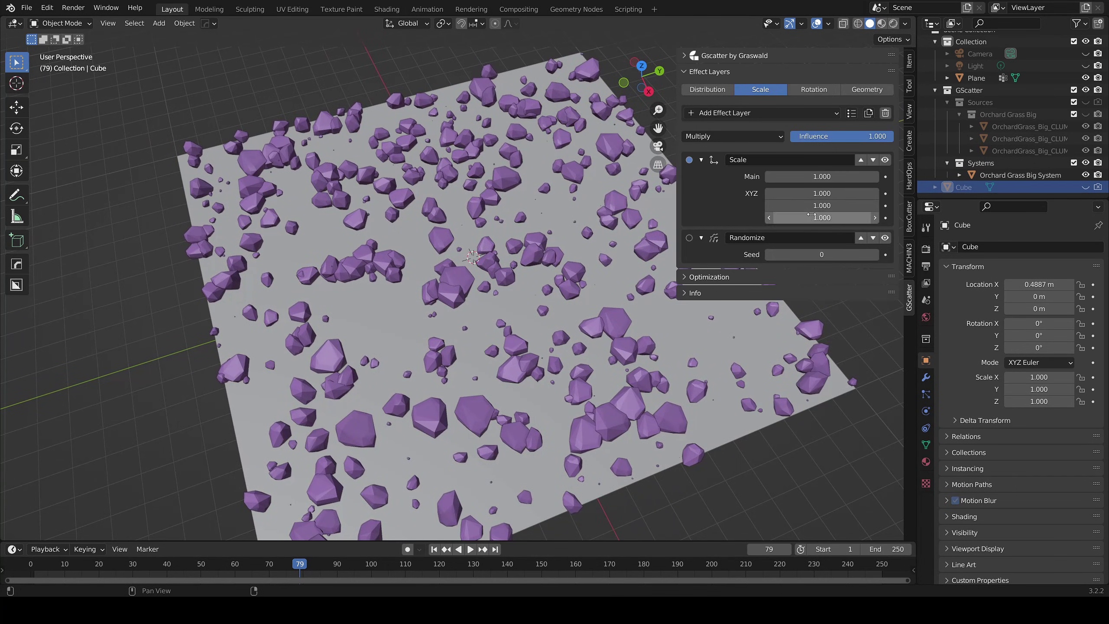
{"action": "left_click", "coordinate": [689, 73]}
{"action": "left_click", "coordinate": [684, 56]}
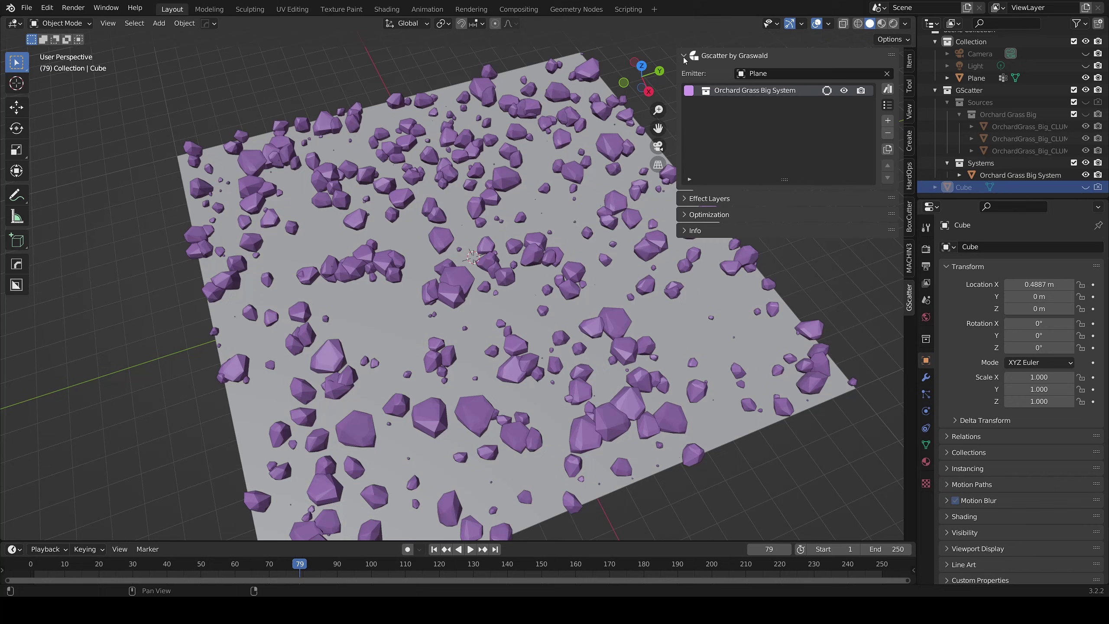
{"action": "left_click", "coordinate": [826, 90]}
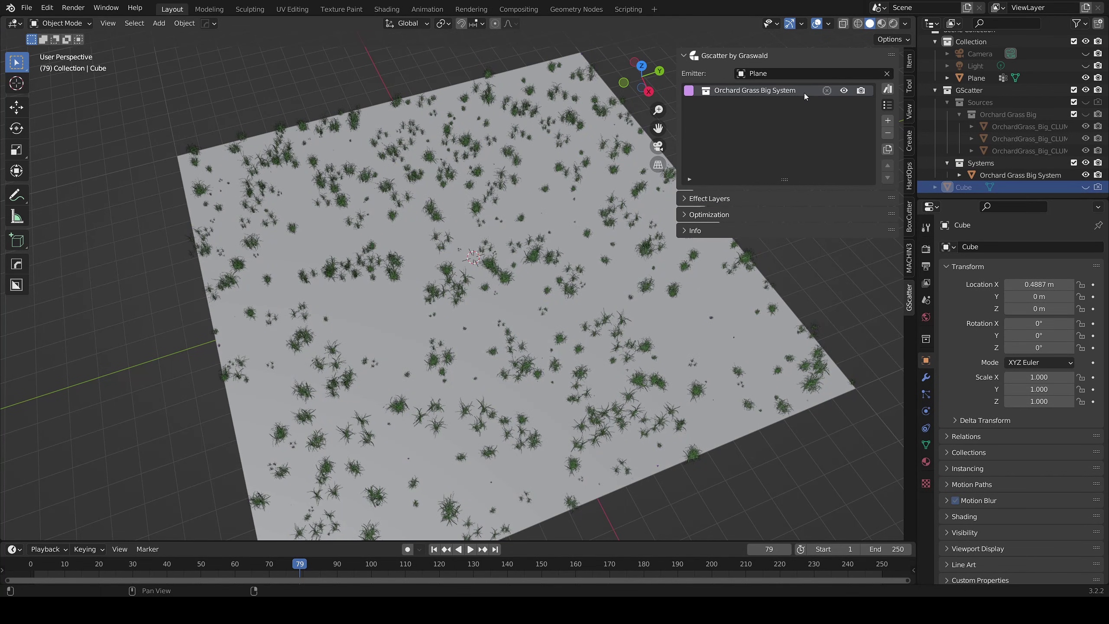
{"action": "middle_click_drag", "start_coordinate": [492, 291], "coordinate": [563, 221]}
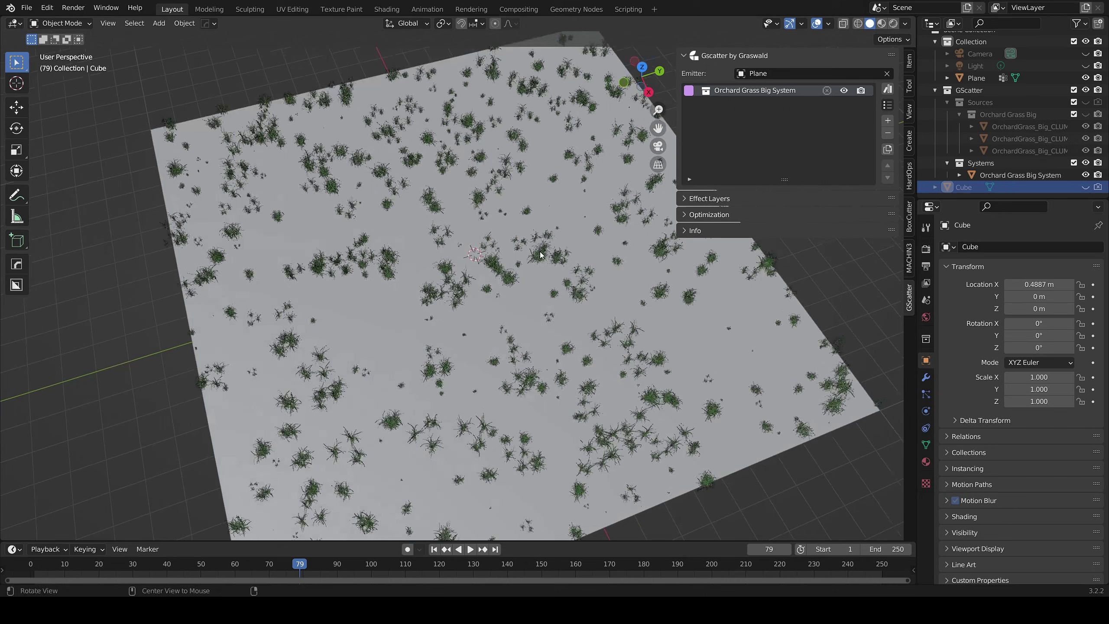
Set the Distribution Density to 20.
{"action": "left_click", "coordinate": [694, 198]}
{"action": "middle_click_drag", "start_coordinate": [579, 322], "coordinate": [565, 272]}
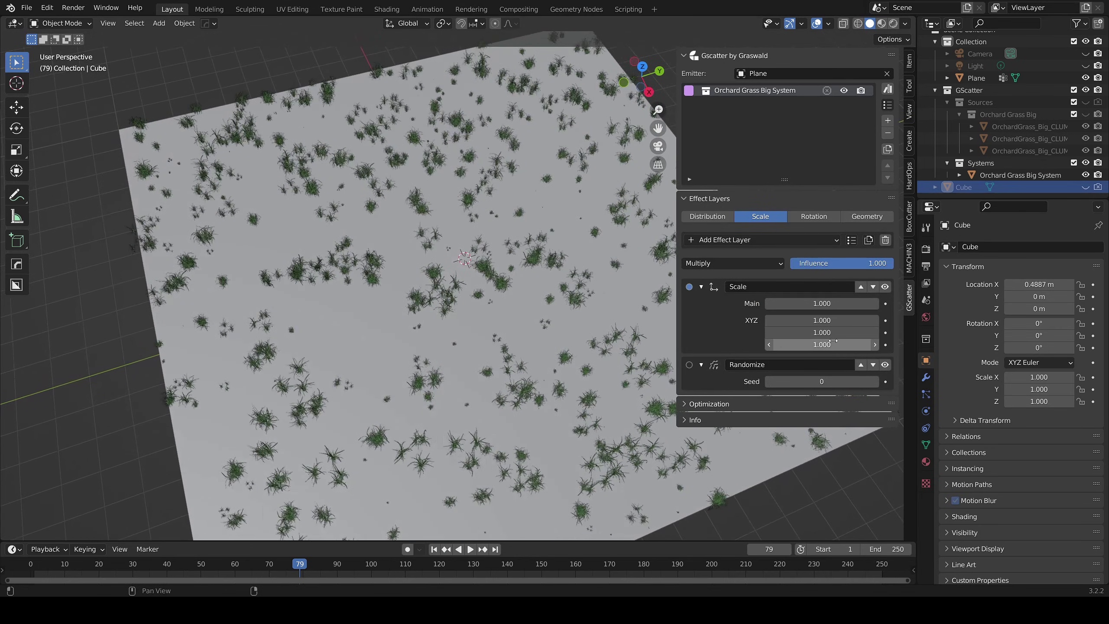
{"action": "left_click", "coordinate": [720, 217]}
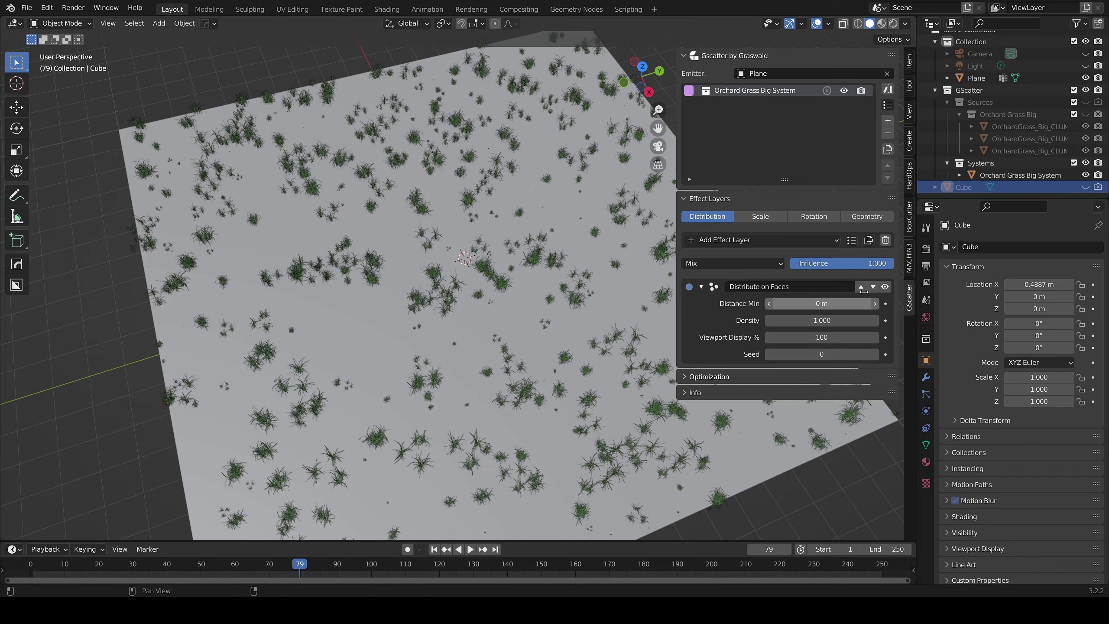
{"action": "left_click", "coordinate": [824, 320]}
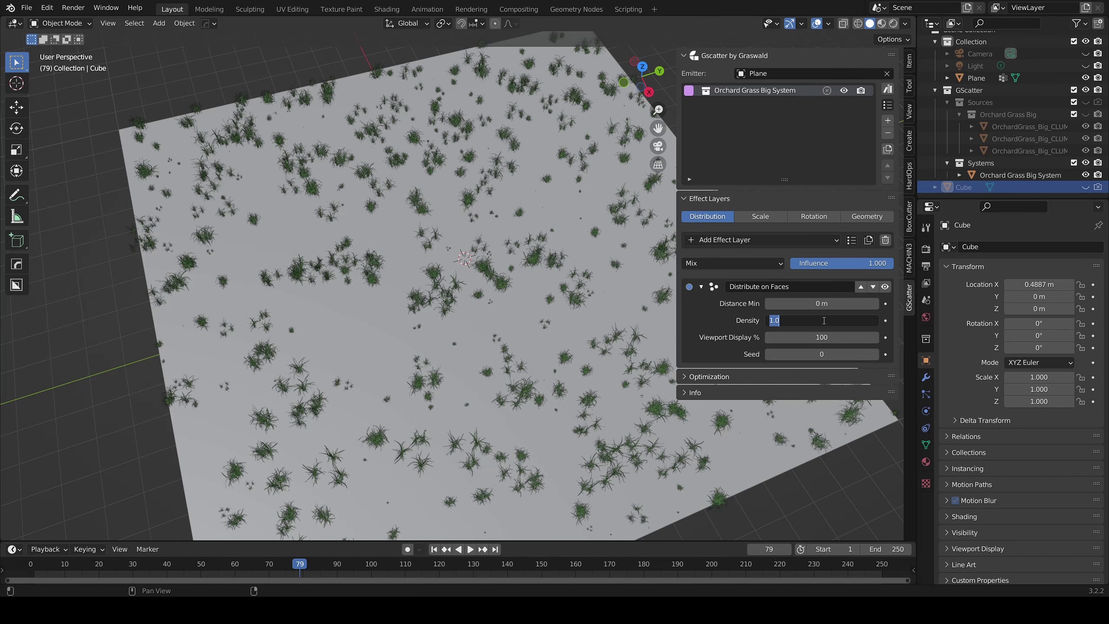
{"action": "type", "text": "20"}
{"action": "key", "text": "Return"}
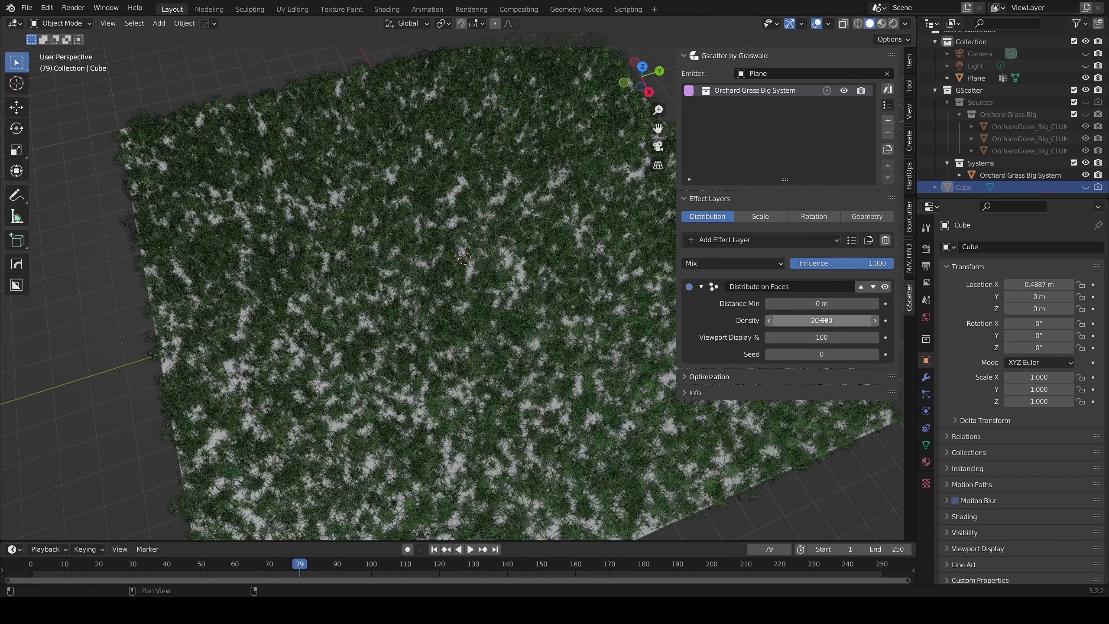
Set the Main scale in the Scale effect layers to 1.5.
{"action": "left_click", "coordinate": [764, 219]}
{"action": "left_click", "coordinate": [819, 302]}
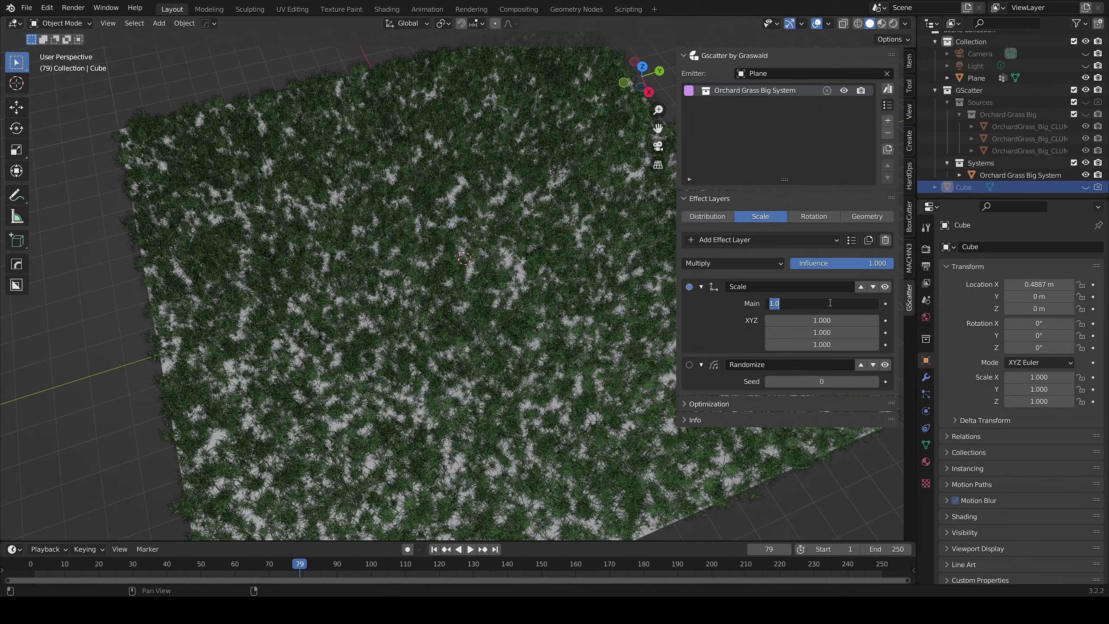
{"action": "type", "text": "1.5"}
{"action": "key", "text": "Return"}
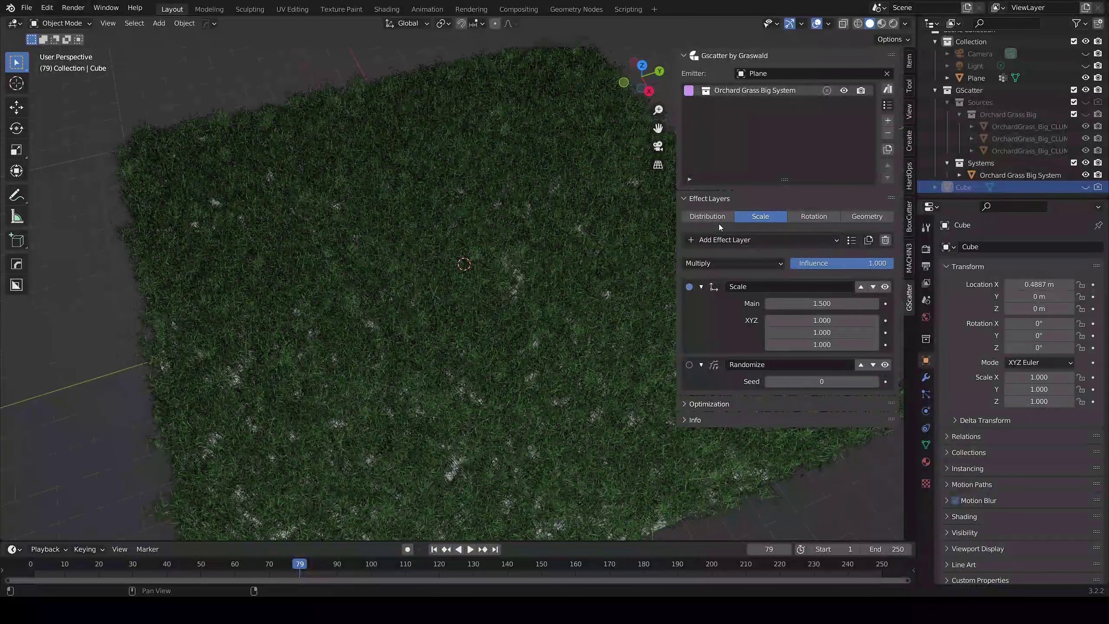
Browse the Scale, Rotation and Geometry effect layer tabs, ending back on Distribution.
{"action": "left_click", "coordinate": [714, 218]}
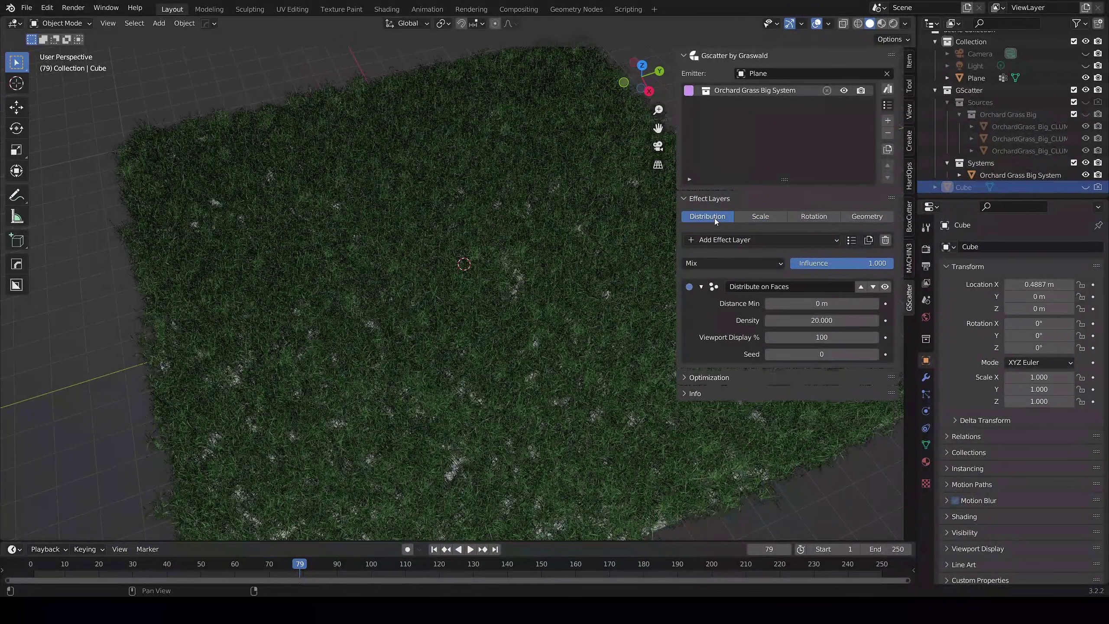
{"action": "left_click", "coordinate": [759, 216]}
{"action": "left_click", "coordinate": [802, 217]}
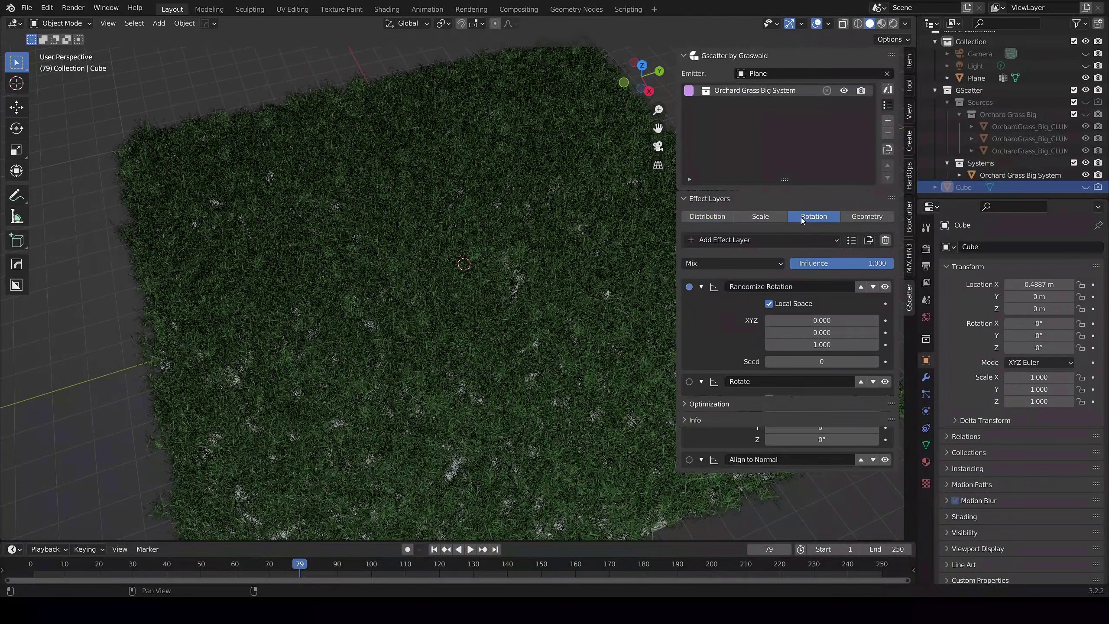
{"action": "left_click", "coordinate": [865, 216]}
{"action": "left_click", "coordinate": [723, 217]}
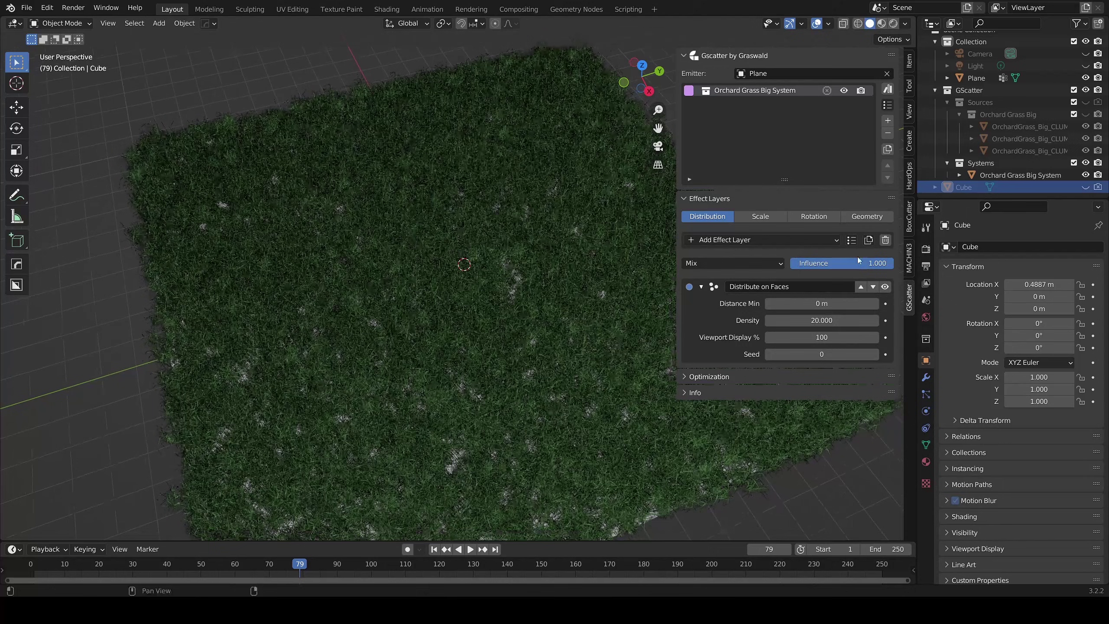
Add a Proximity effect layer, unhide the Cube and set it as the proximity object.
{"action": "left_click", "coordinate": [835, 240]}
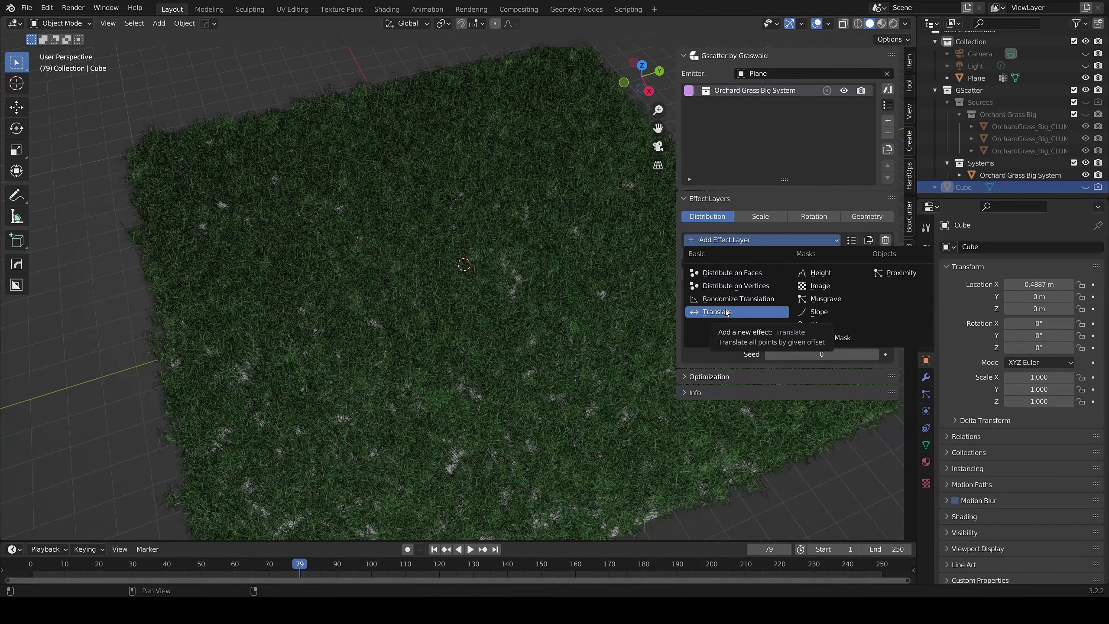
{"action": "left_click", "coordinate": [894, 275]}
{"action": "scroll", "coordinate": [785, 317], "scroll_direction": "down", "scroll_amount": 4}
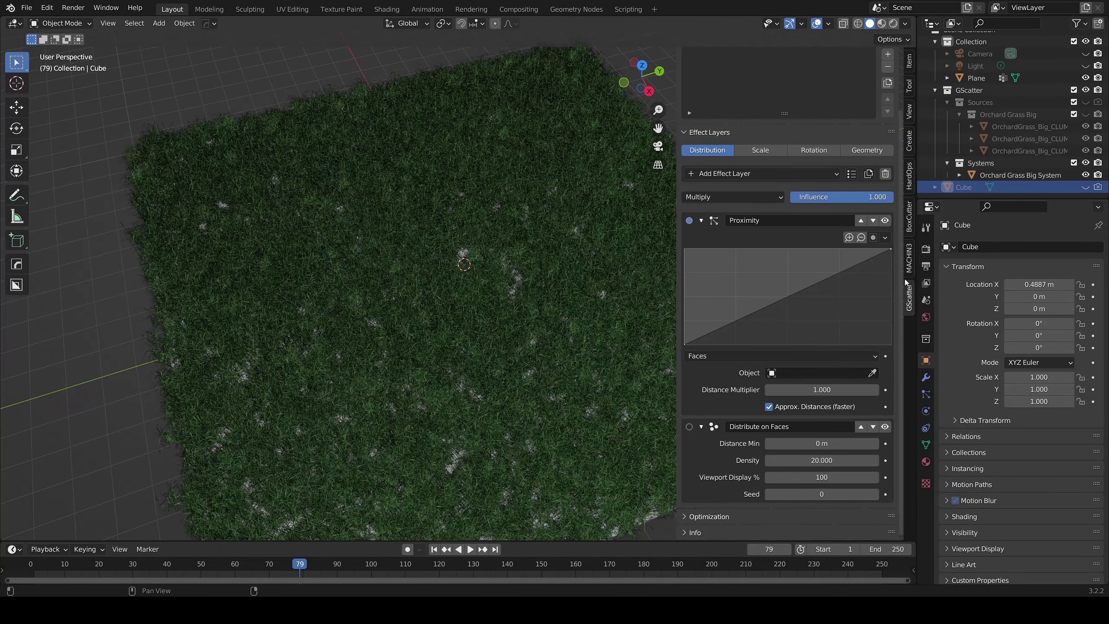
{"action": "left_click", "coordinate": [1085, 188]}
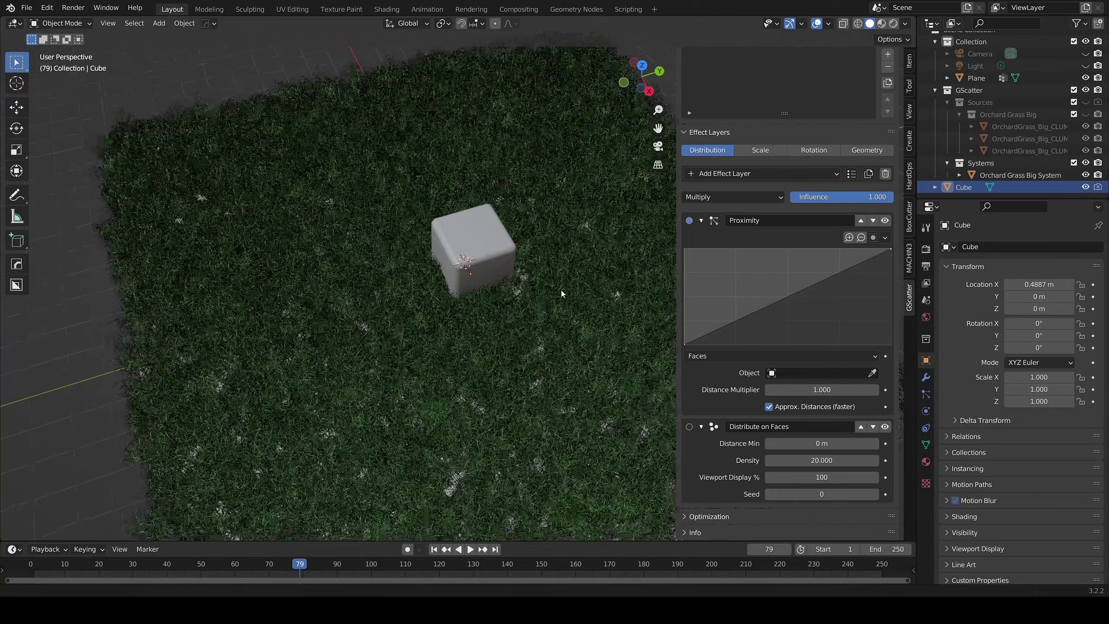
{"action": "left_click", "coordinate": [771, 373]}
{"action": "left_click", "coordinate": [777, 403]}
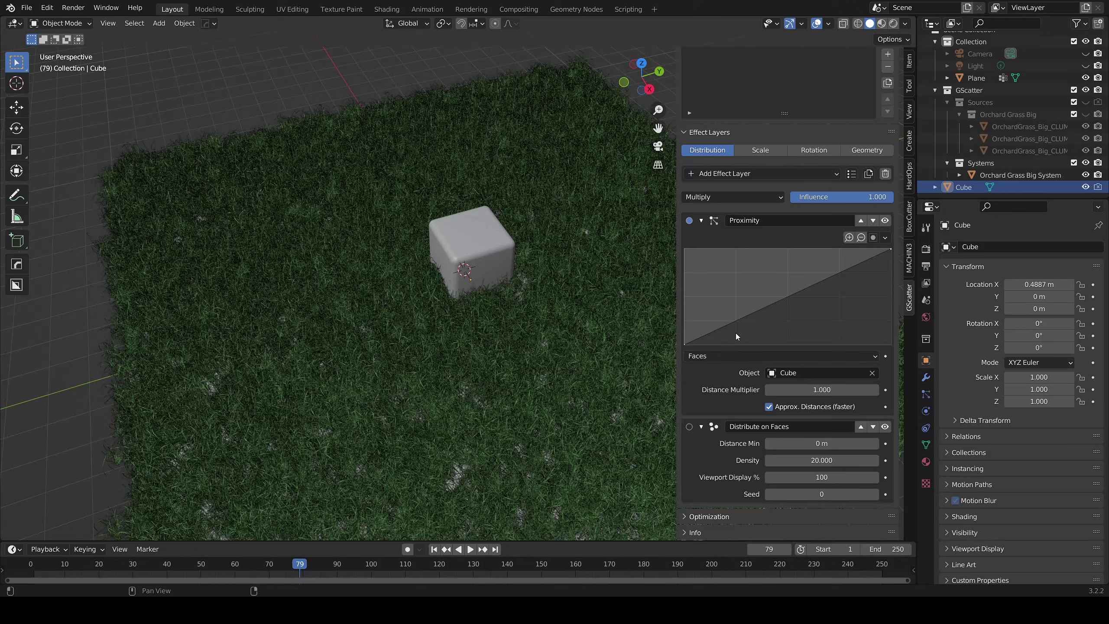
Bend the falloff curve, disable Approx. Distances and set Distance Multiplier to 4.
{"action": "left_click_drag", "start_coordinate": [731, 325], "coordinate": [753, 339]}
{"action": "left_click", "coordinate": [769, 423]}
{"action": "double_click", "coordinate": [821, 406]}
{"action": "type", "text": "4"}
{"action": "key", "text": "Return"}
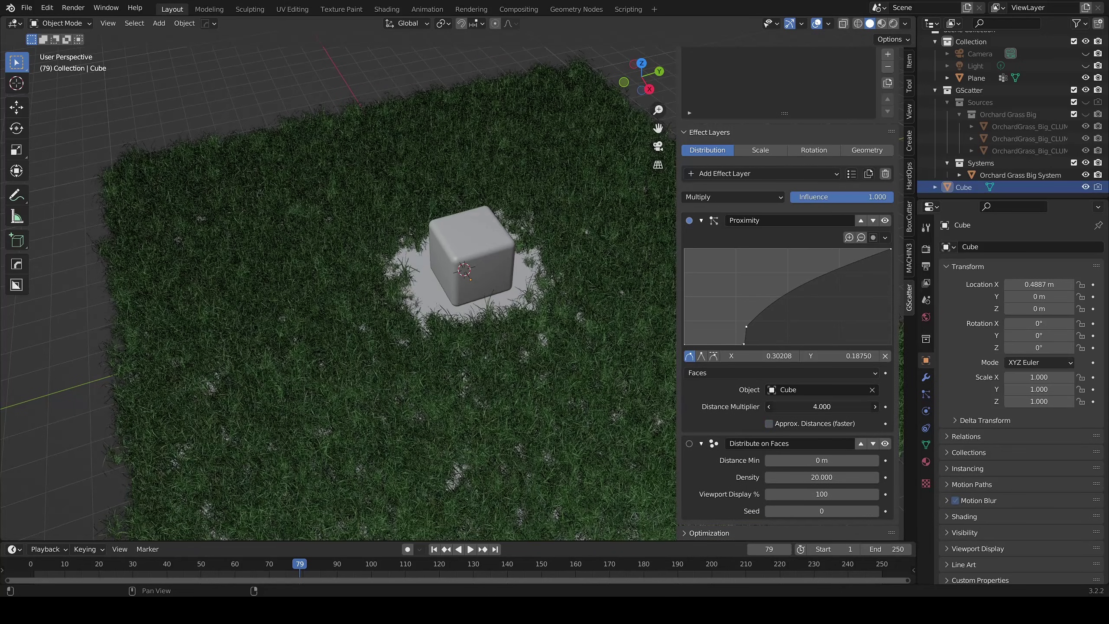
Move the cube along the ground plane to test the clearing, then undo the move.
{"action": "left_click", "coordinate": [487, 258]}
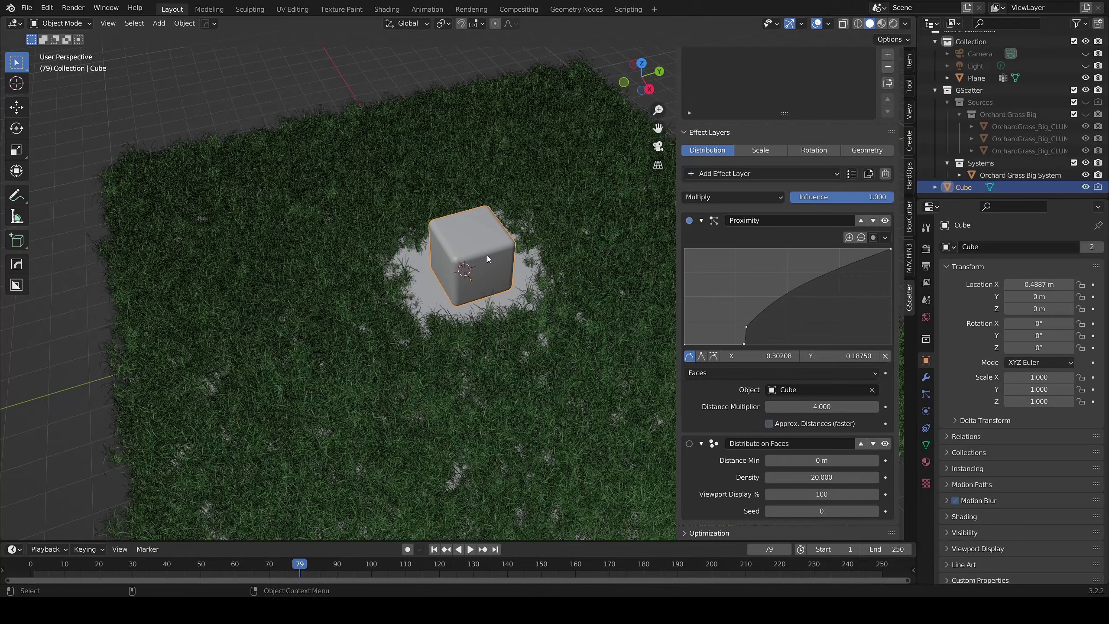
{"action": "key", "text": "g"}
{"action": "key", "text": "shift+z"}
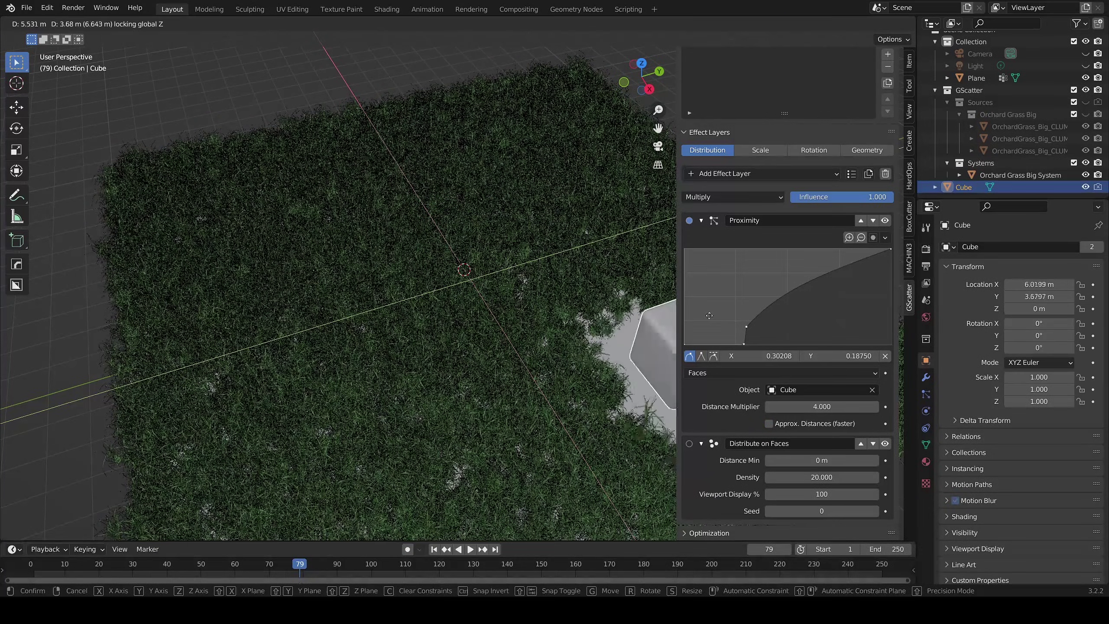
{"action": "left_click", "coordinate": [520, 279]}
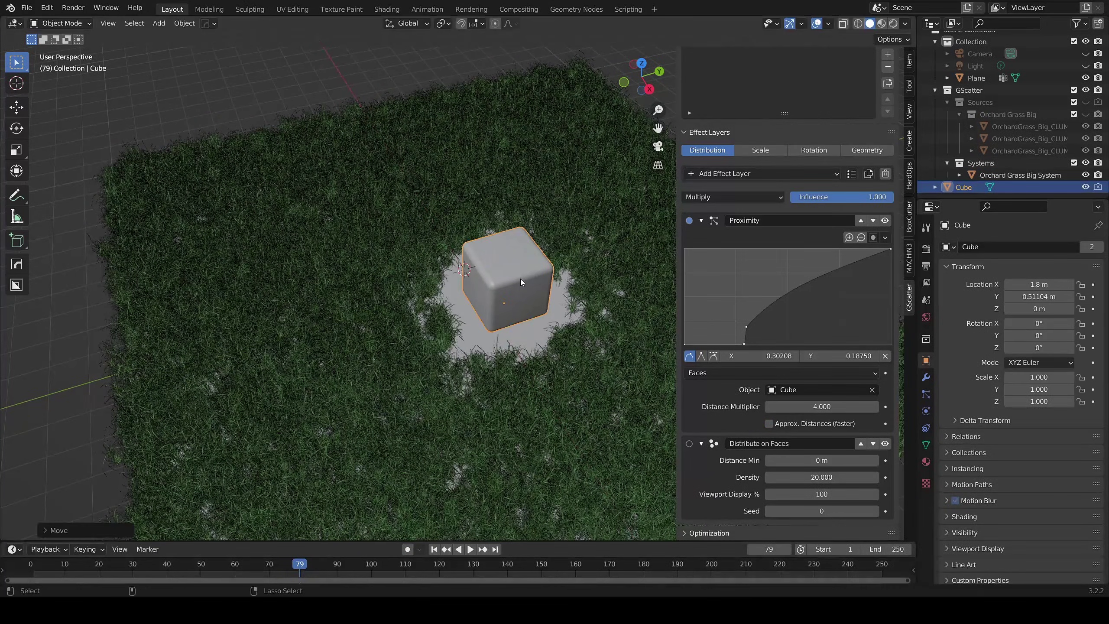
{"action": "key", "text": "ctrl+z"}
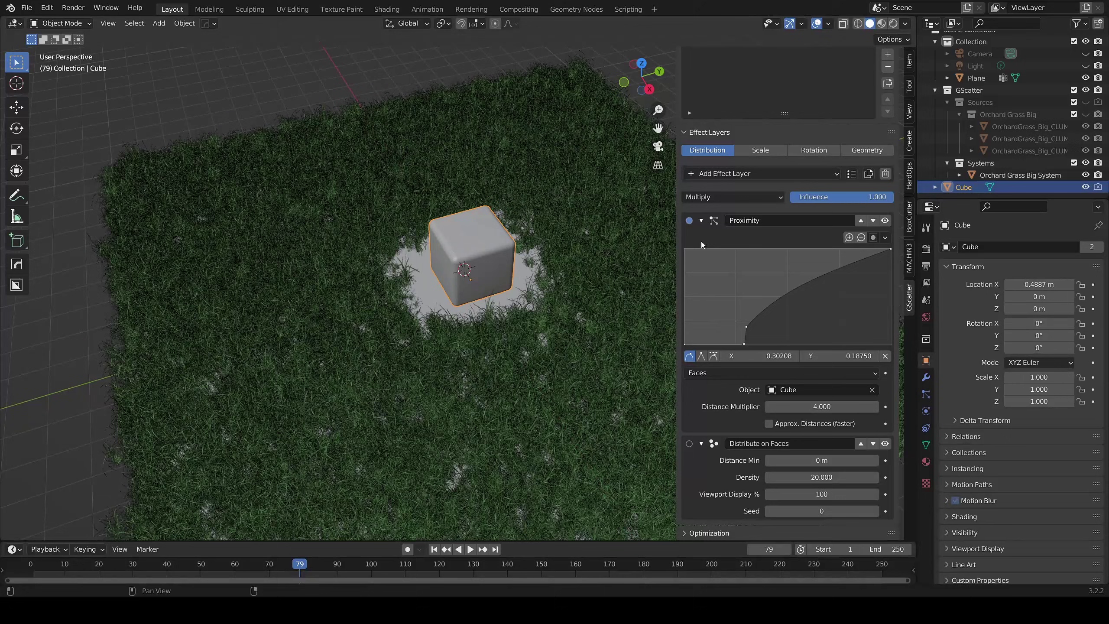
Add a Wave effect layer with Density 40.
{"action": "left_click", "coordinate": [700, 220]}
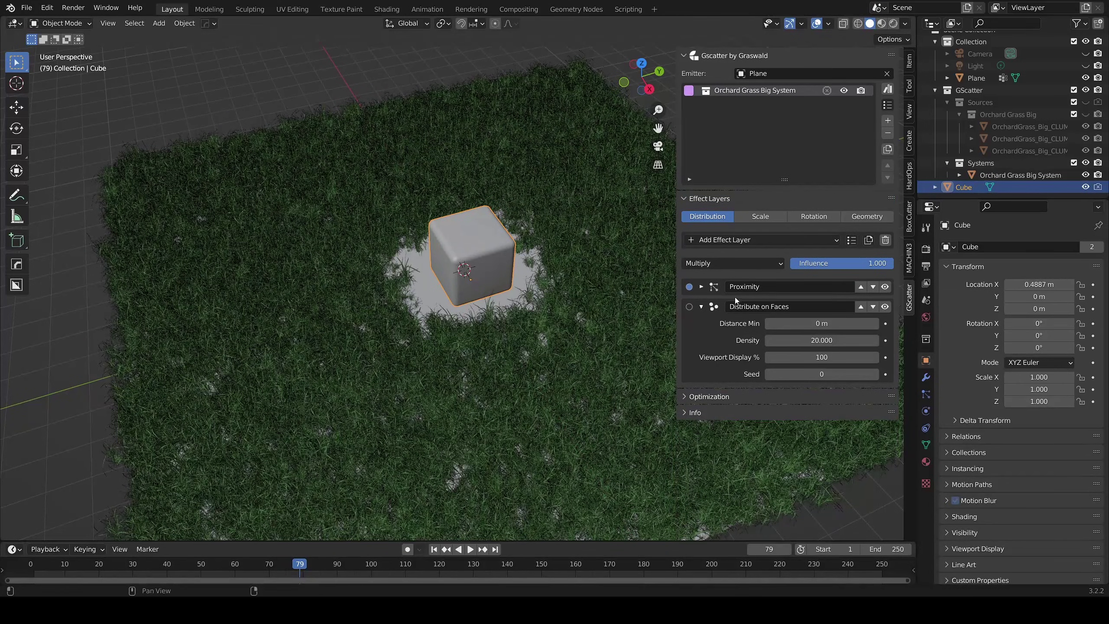
{"action": "left_click", "coordinate": [743, 241]}
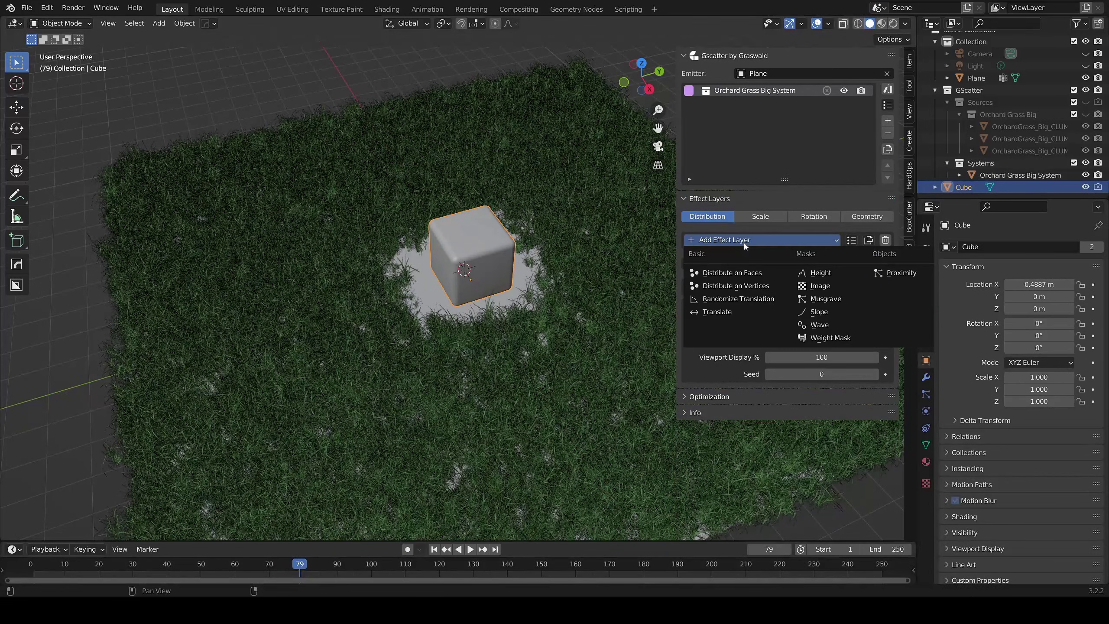
{"action": "left_click", "coordinate": [814, 325]}
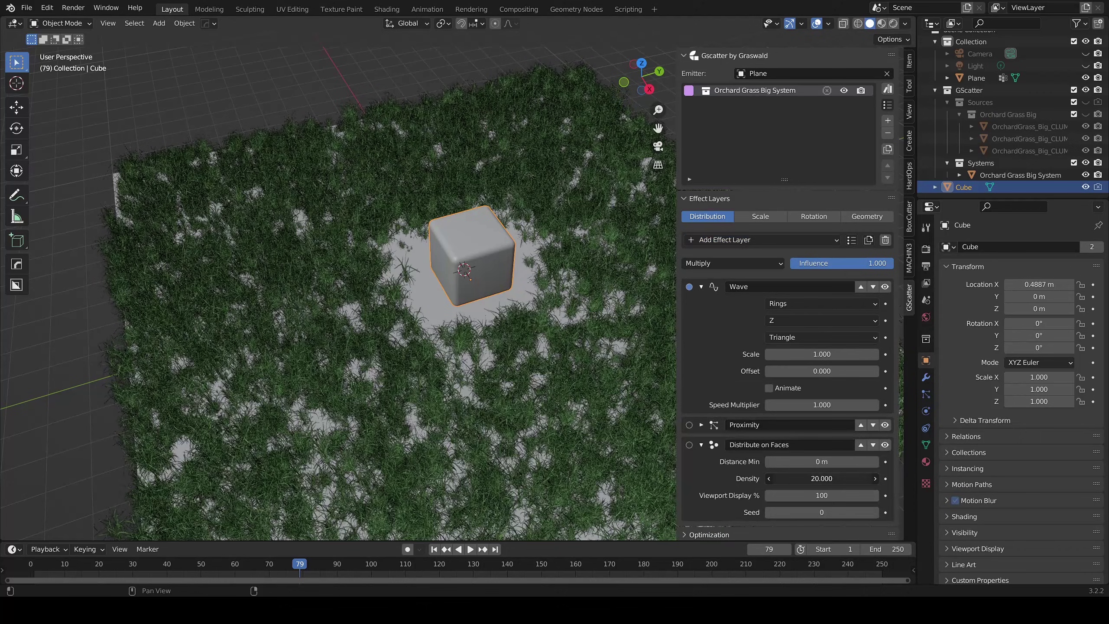
{"action": "left_click", "coordinate": [818, 479]}
{"action": "type", "text": "40"}
{"action": "key", "text": "Return"}
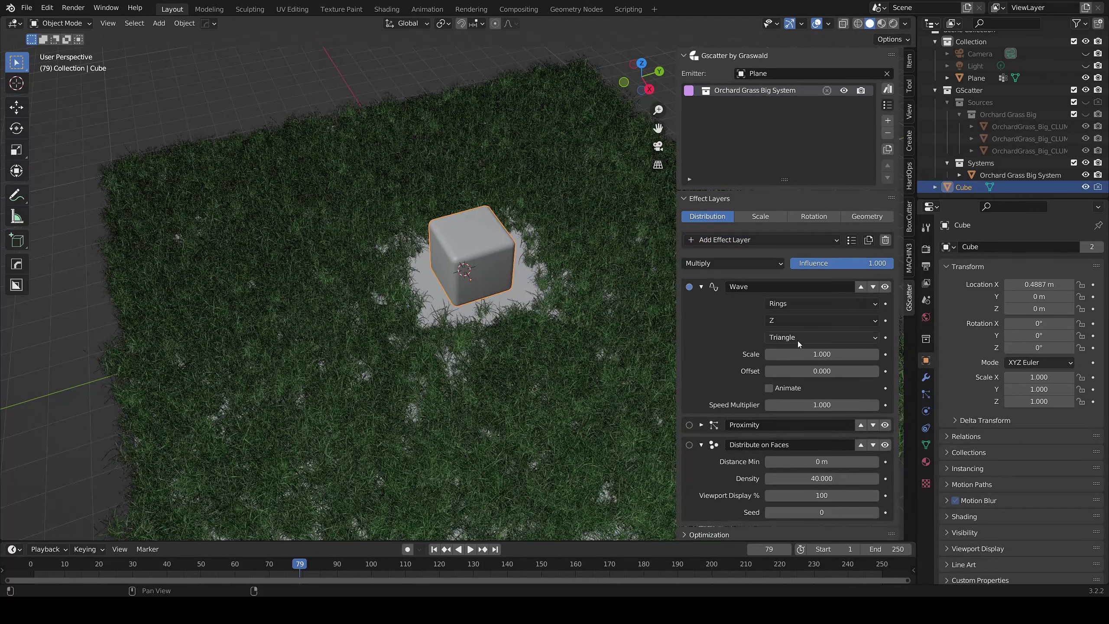
Set the Wave layer's Scale to 0.070 for tighter rings.
{"action": "left_click", "coordinate": [806, 353]}
{"action": "type", "text": "0.0"}
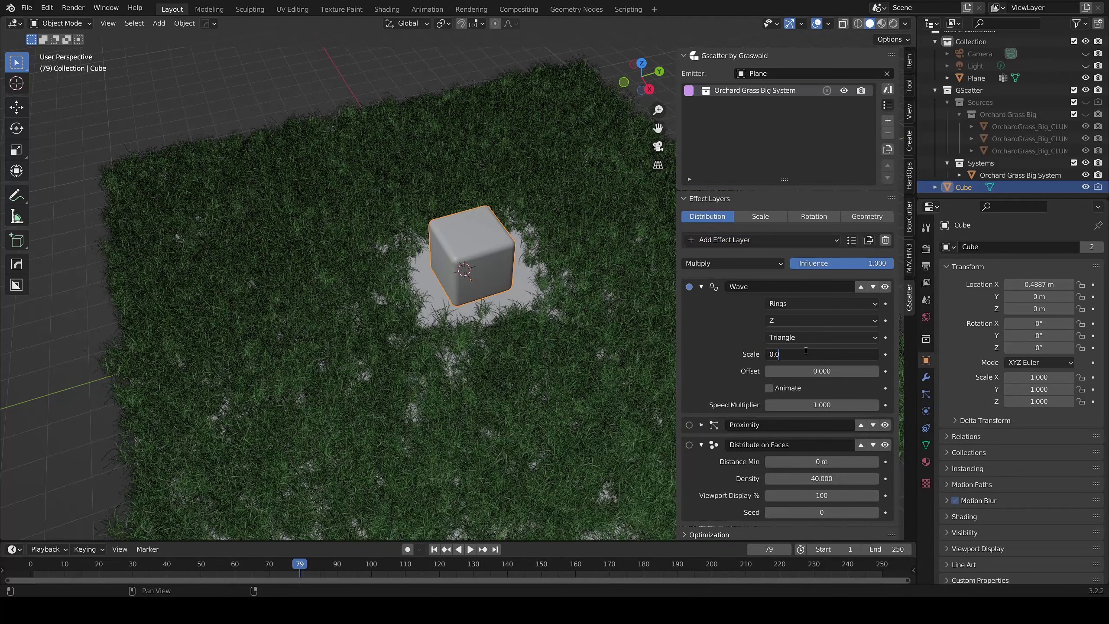
{"action": "type", "text": "7"}
{"action": "key", "text": "Return"}
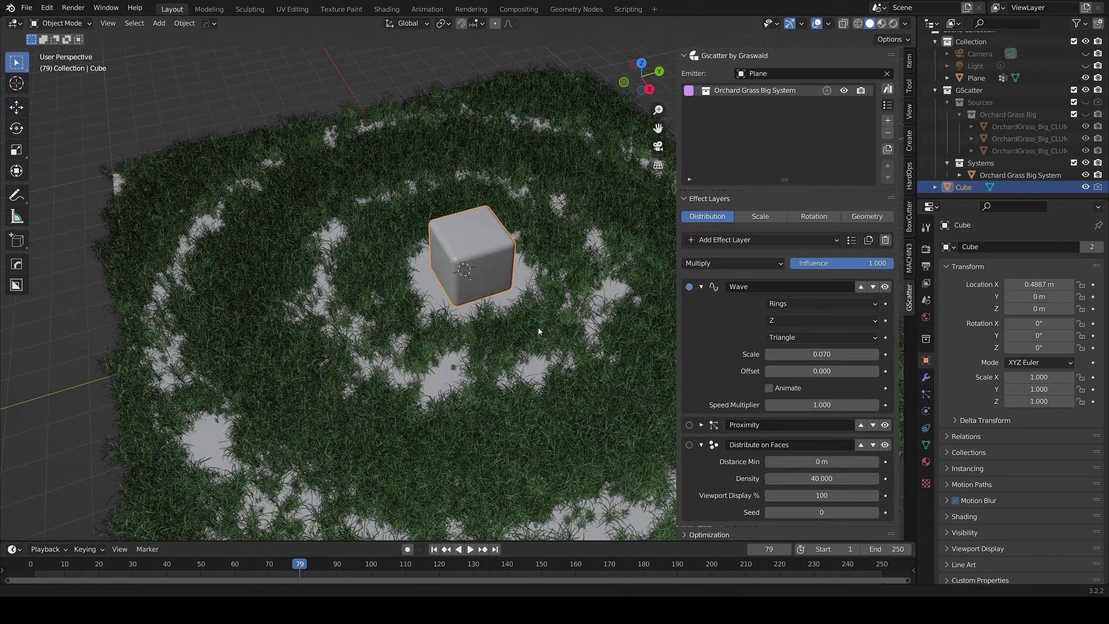
{"action": "middle_click_drag", "start_coordinate": [538, 327], "coordinate": [476, 285]}
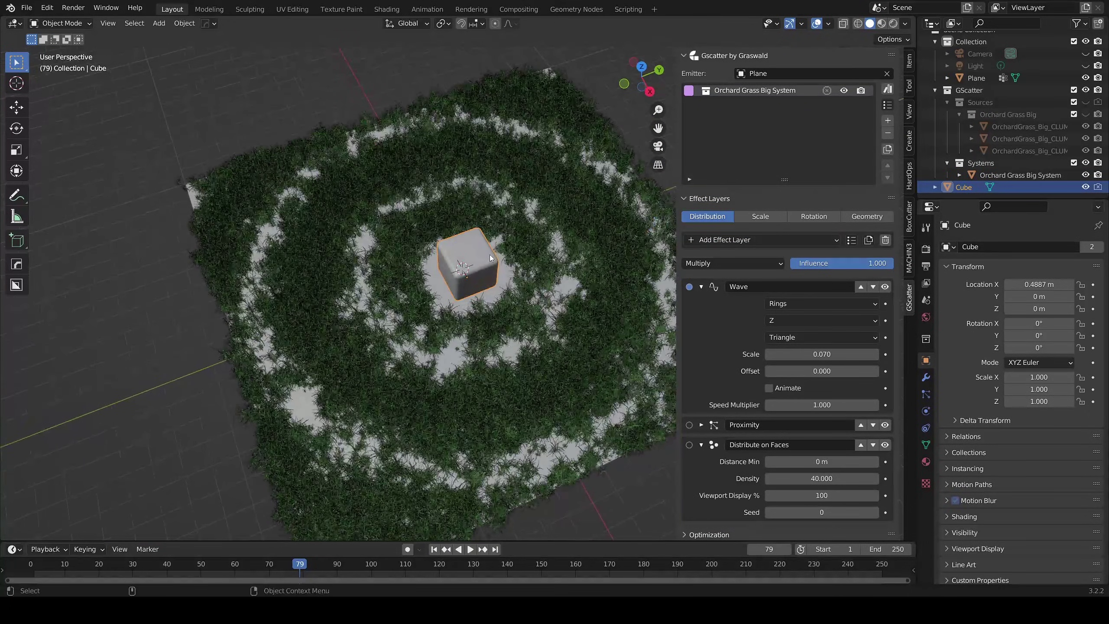
Start moving the cube along the ground plane, then cancel the move.
{"action": "key", "text": "g"}
{"action": "key", "text": "shift+z"}
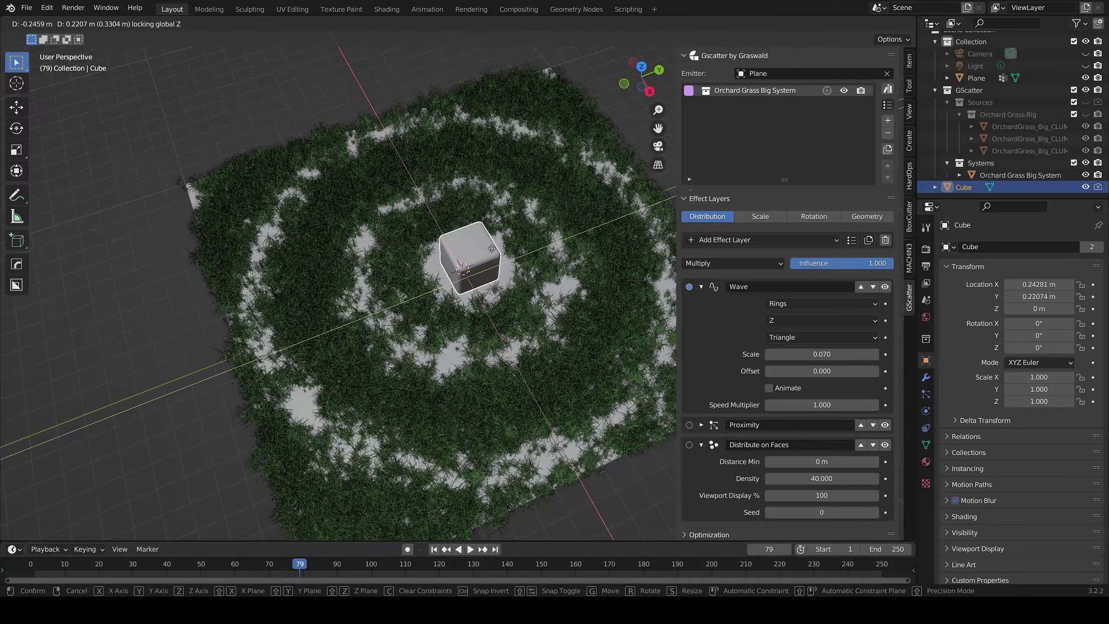
{"action": "right_click", "coordinate": [491, 248]}
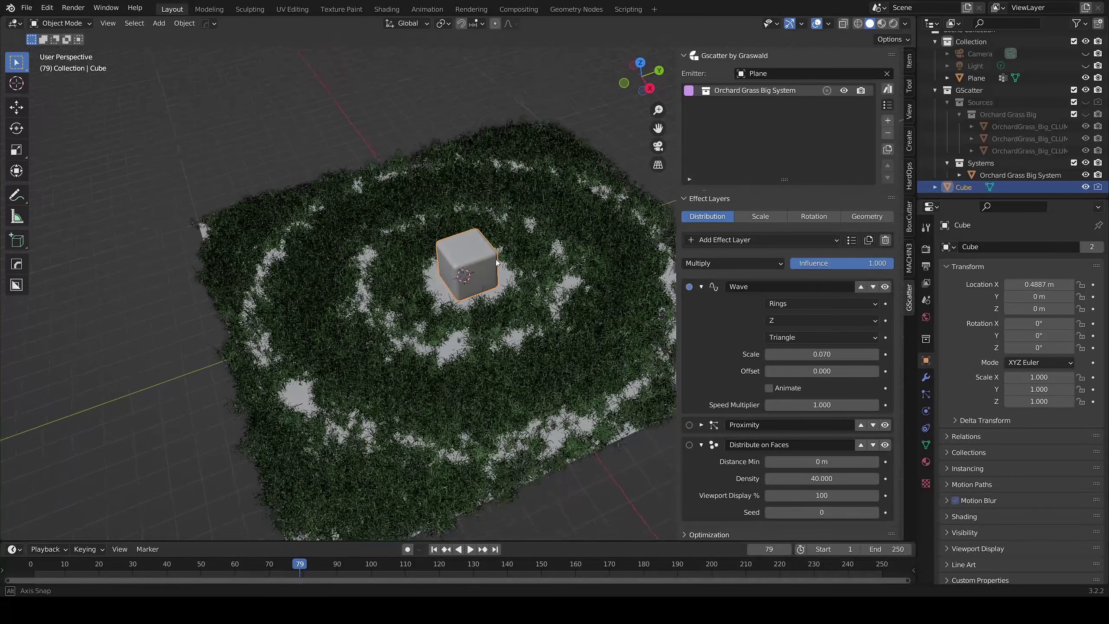
Switch off the Wave and Proximity layers and hide the cube.
{"action": "left_click", "coordinate": [700, 287]}
{"action": "left_click", "coordinate": [884, 286]}
{"action": "left_click", "coordinate": [885, 306]}
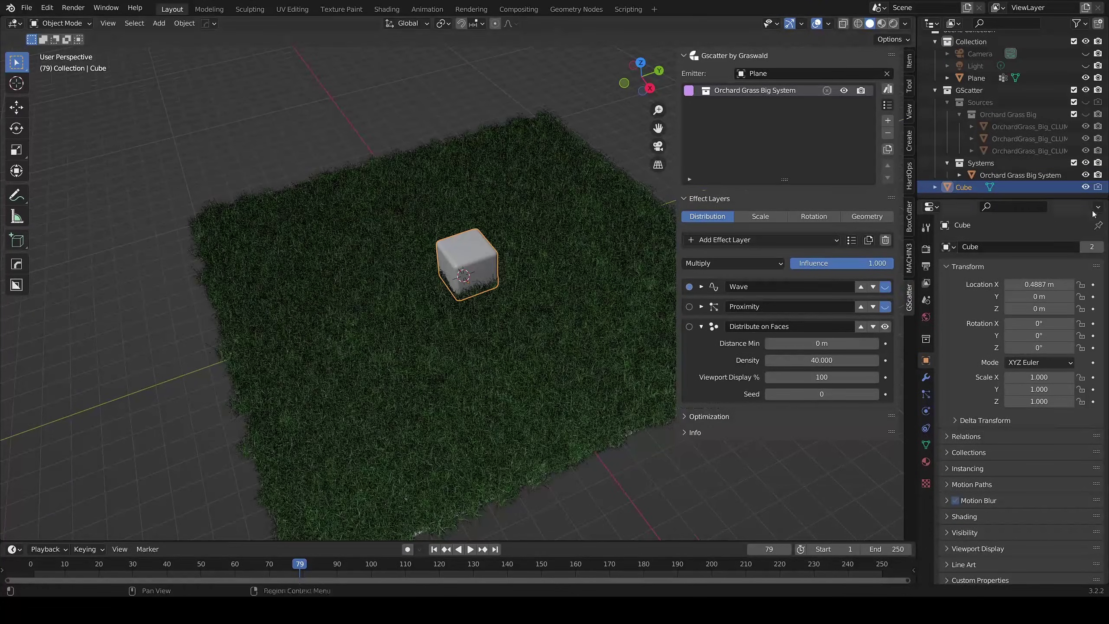
{"action": "left_click", "coordinate": [1086, 187]}
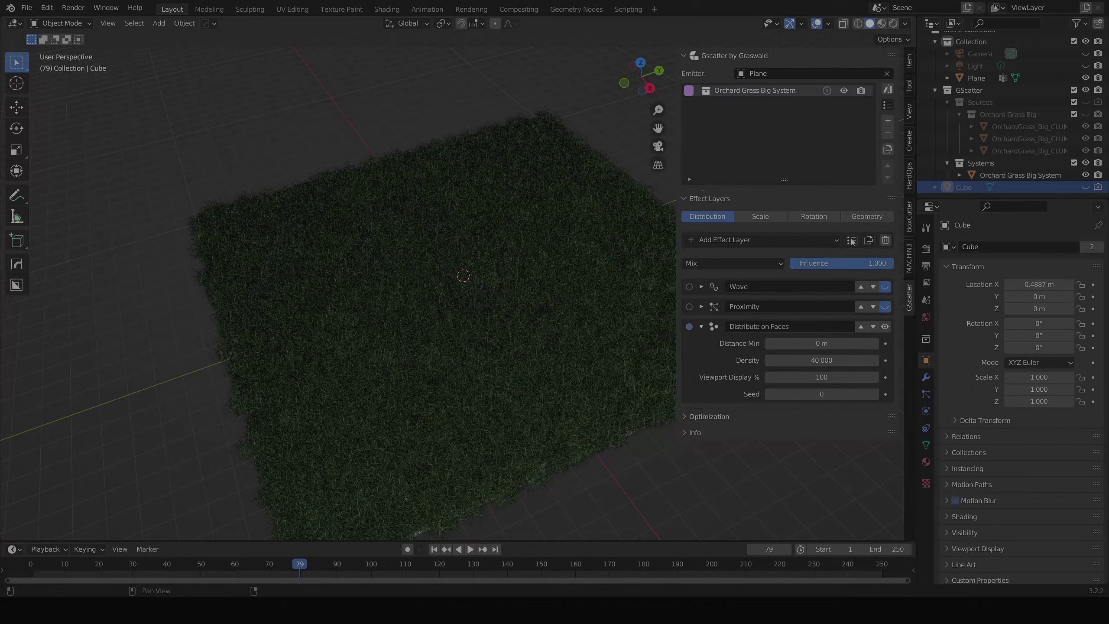
Apply the sparse covering density preset, halving grass density to 20.
{"action": "left_click", "coordinate": [851, 241]}
{"action": "left_click", "coordinate": [841, 202]}
{"action": "scroll", "coordinate": [508, 329], "scroll_direction": "up", "scroll_amount": 5}
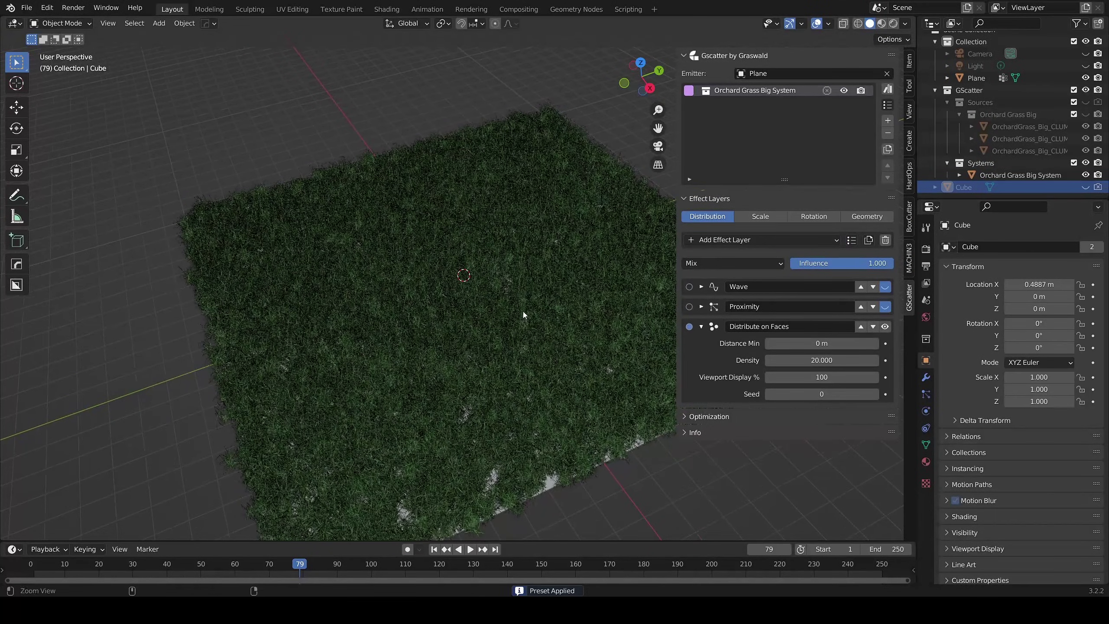
{"action": "middle_click_drag", "start_coordinate": [494, 278], "coordinate": [540, 310], "text": "shift"}
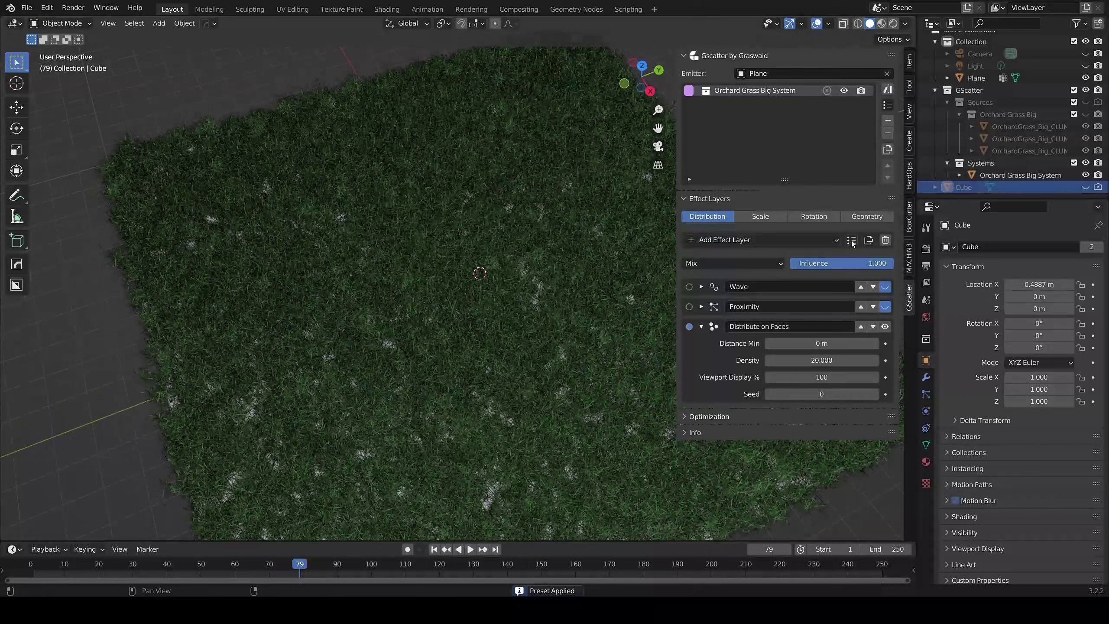
Try the Scaled Up Grass and Tiny Grass scale presets, ending on Default 1.000.
{"action": "left_click", "coordinate": [759, 217]}
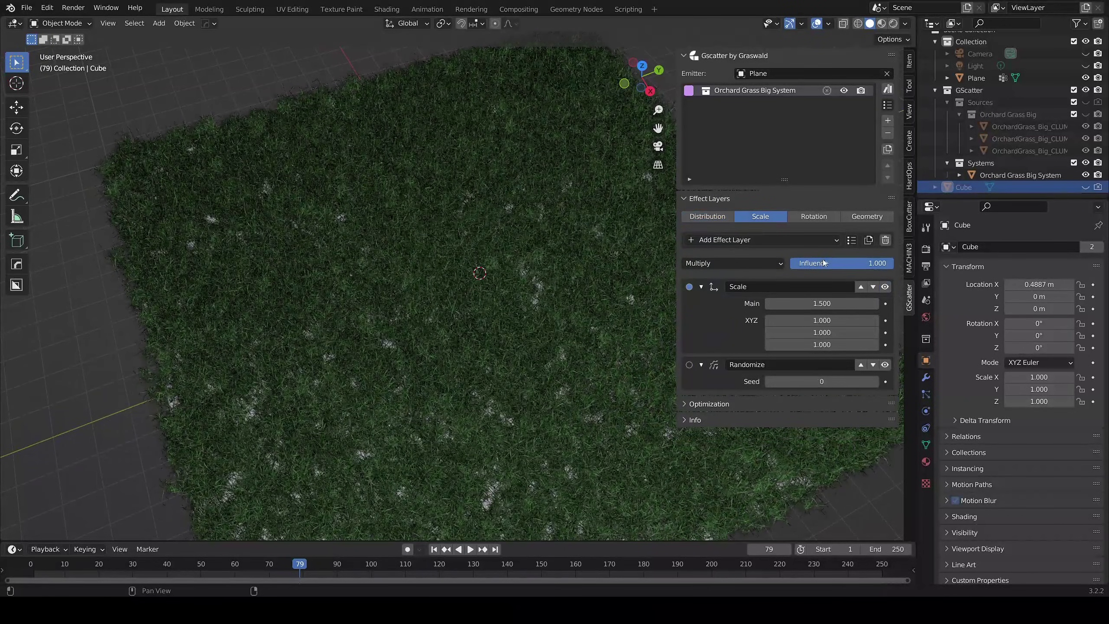
{"action": "left_click", "coordinate": [852, 242]}
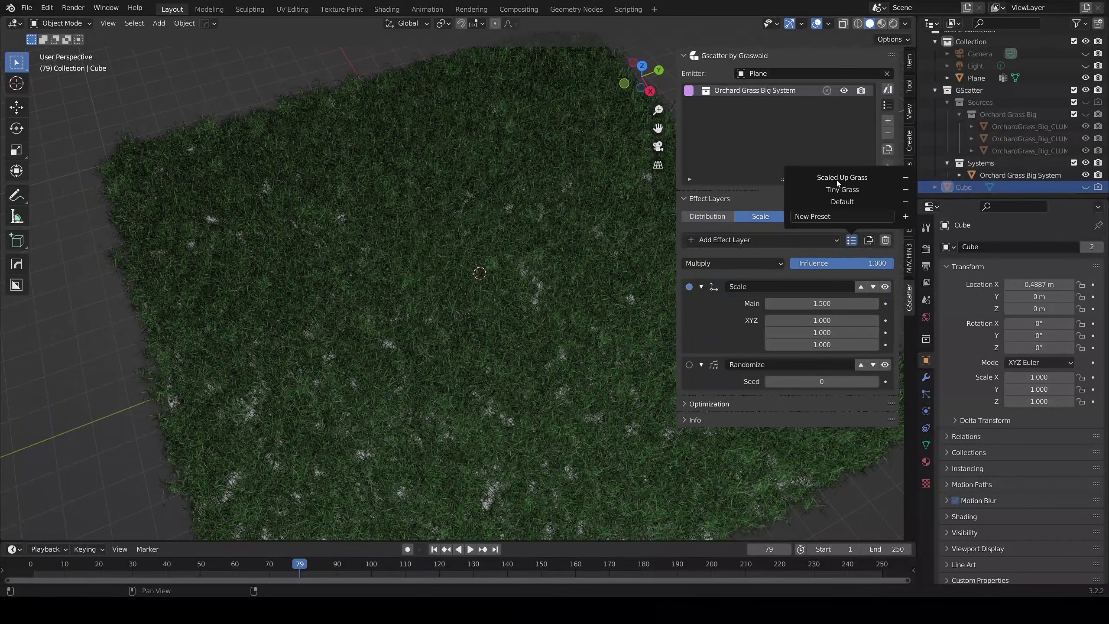
{"action": "left_click", "coordinate": [836, 179]}
{"action": "left_click_drag", "start_coordinate": [530, 332], "coordinate": [795, 275], "text": "alt"}
{"action": "left_click", "coordinate": [851, 241]}
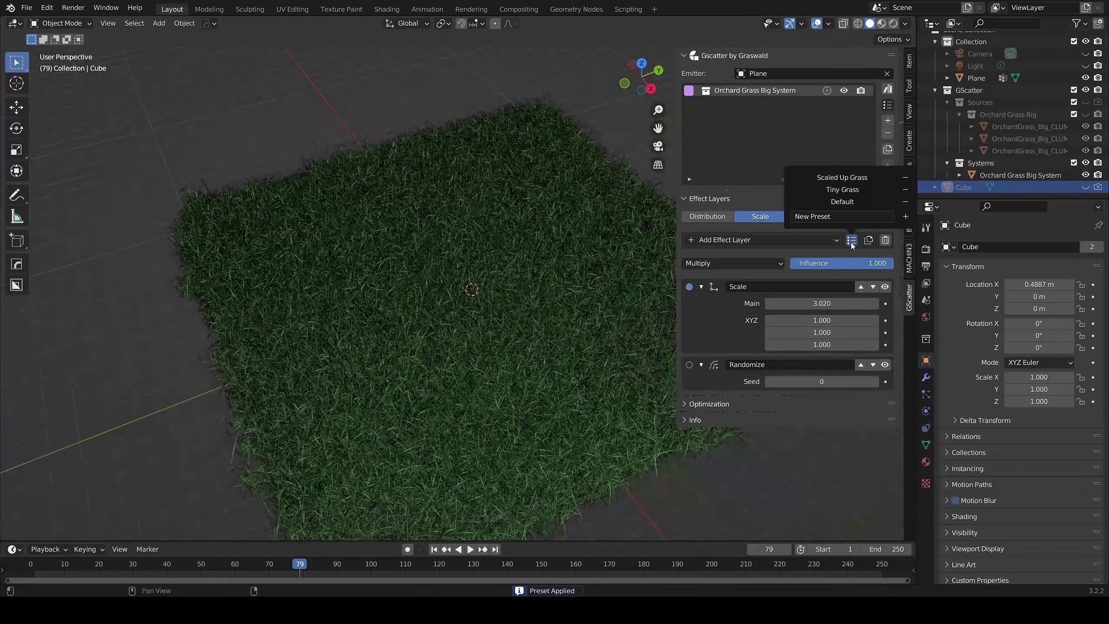
{"action": "left_click", "coordinate": [842, 189]}
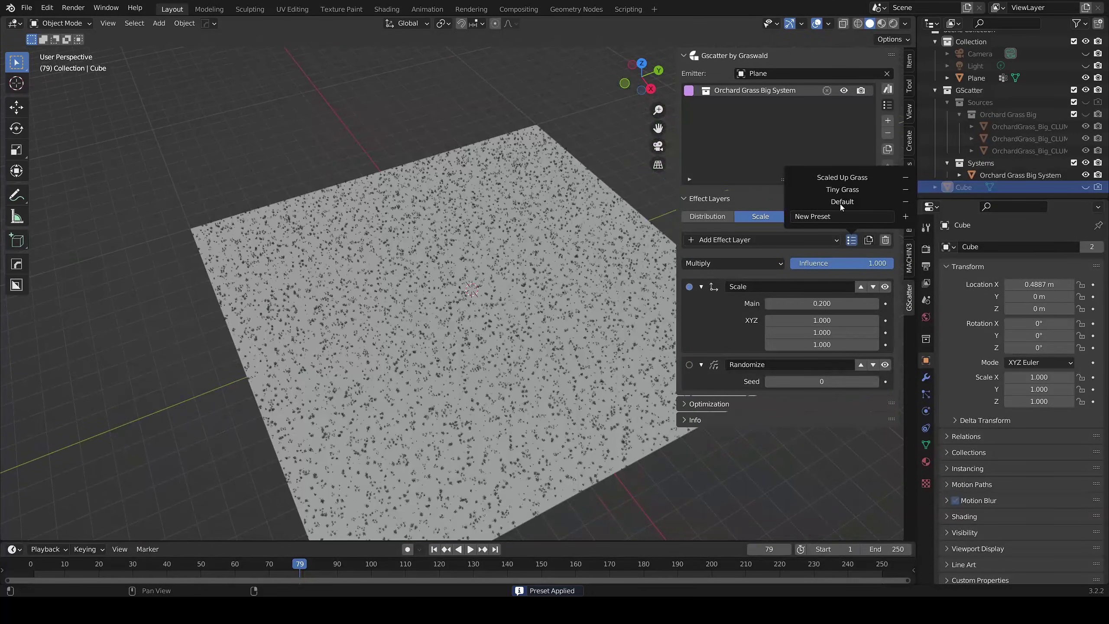
{"action": "left_click", "coordinate": [841, 202]}
{"action": "left_click_drag", "start_coordinate": [509, 320], "coordinate": [454, 290], "text": "alt"}
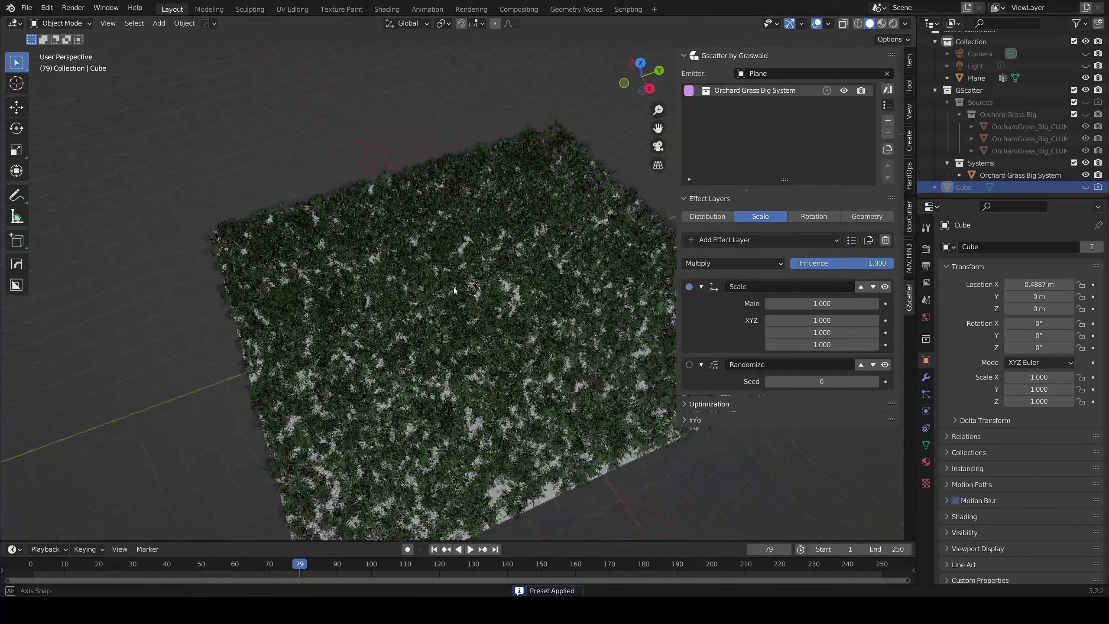
{"action": "middle_click_drag", "start_coordinate": [454, 290], "coordinate": [510, 311]}
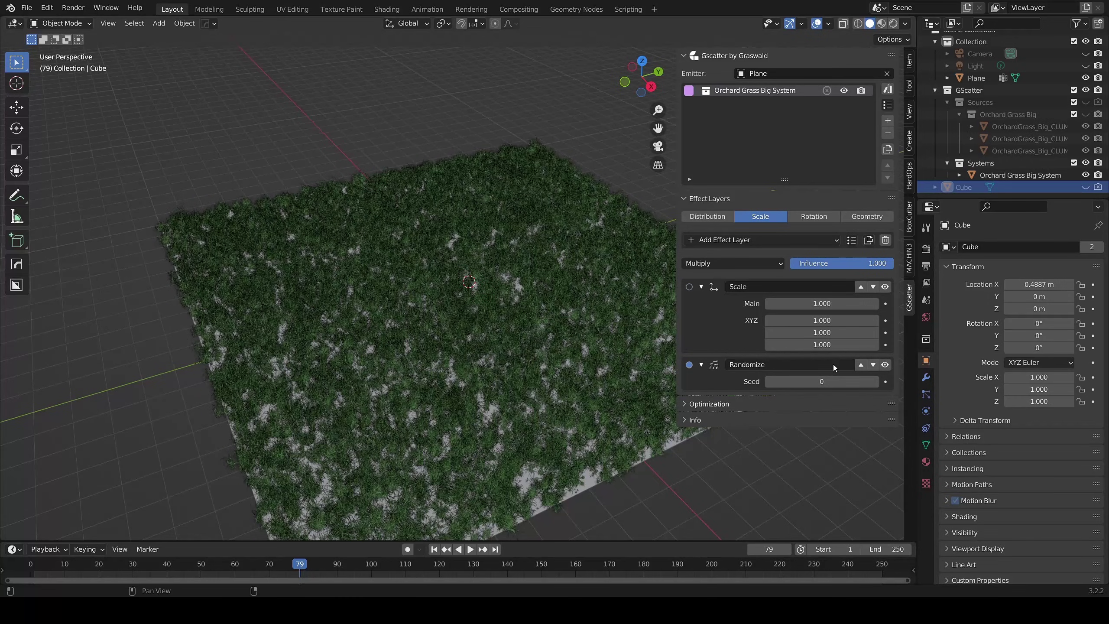
Bring up the Copy to menu for the selected Randomize scale layer.
{"action": "left_click", "coordinate": [869, 244]}
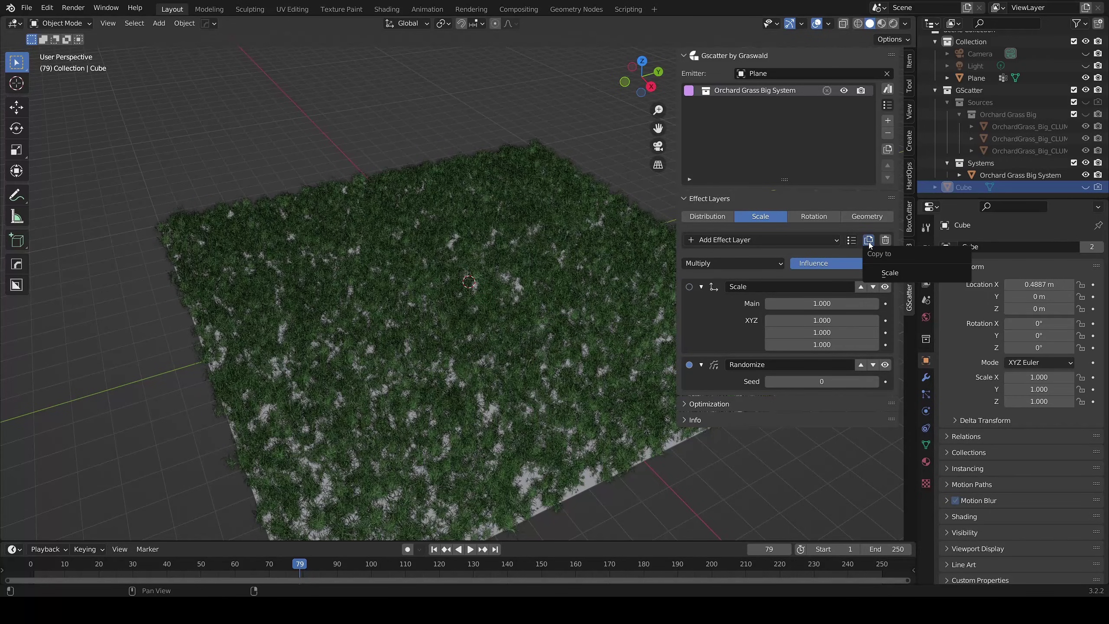
Copy the Randomize layer into the Scale stack and add a Wave mask layer on top.
{"action": "left_click", "coordinate": [887, 274]}
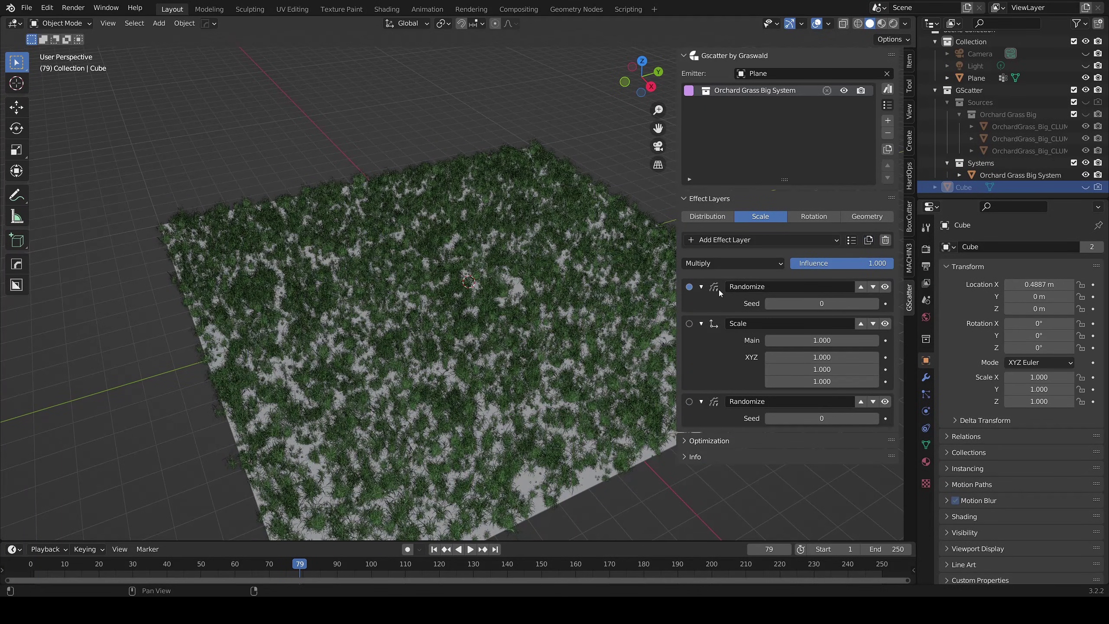
{"action": "left_click", "coordinate": [750, 243]}
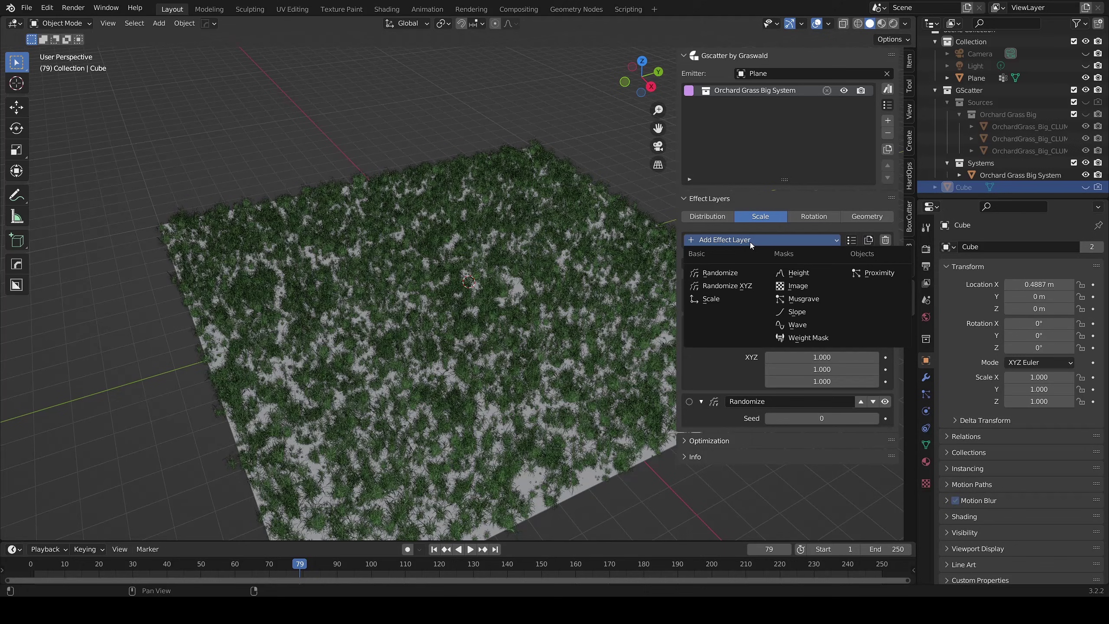
{"action": "left_click", "coordinate": [793, 326]}
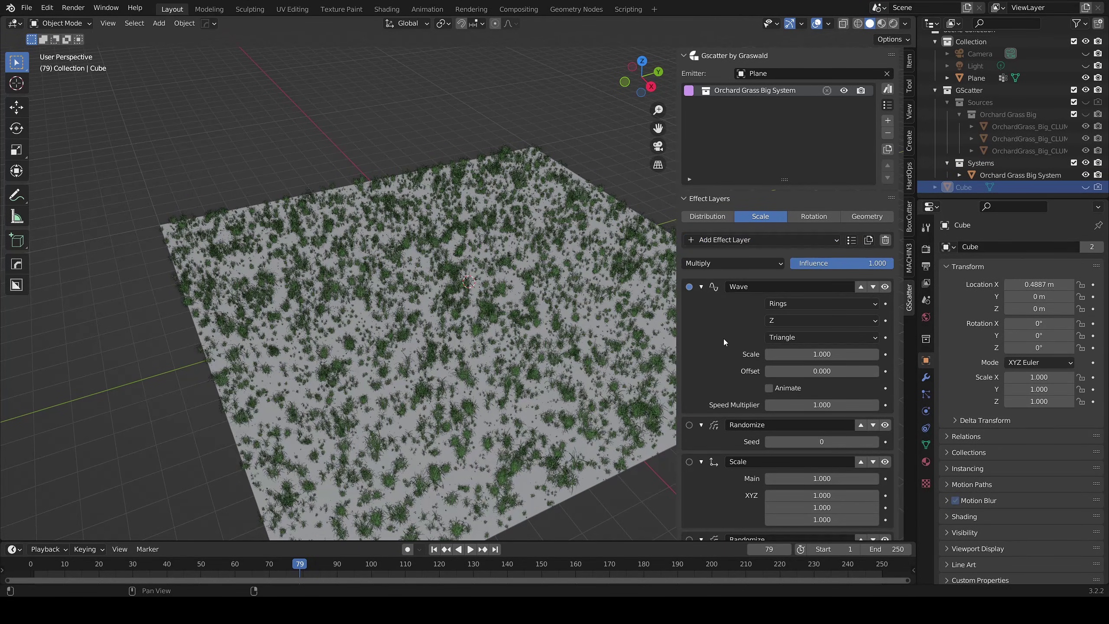
{"action": "scroll", "coordinate": [723, 341], "scroll_direction": "down", "scroll_amount": 2}
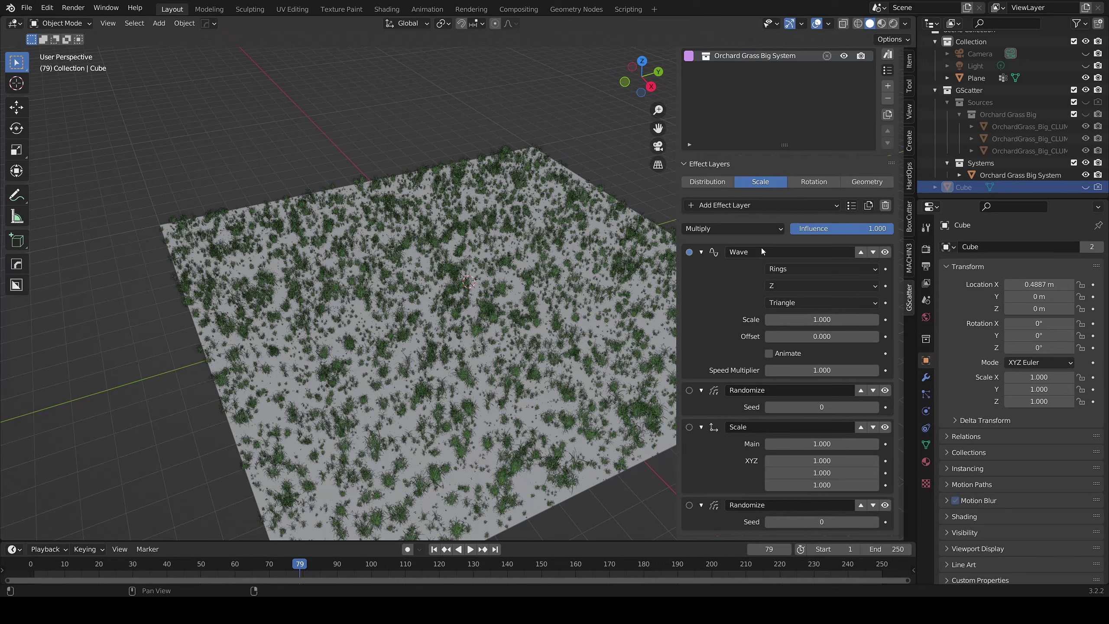
Copy the Wave layer to Distribution, then delete the extra Randomize and Wave scale layers.
{"action": "left_click", "coordinate": [868, 206]}
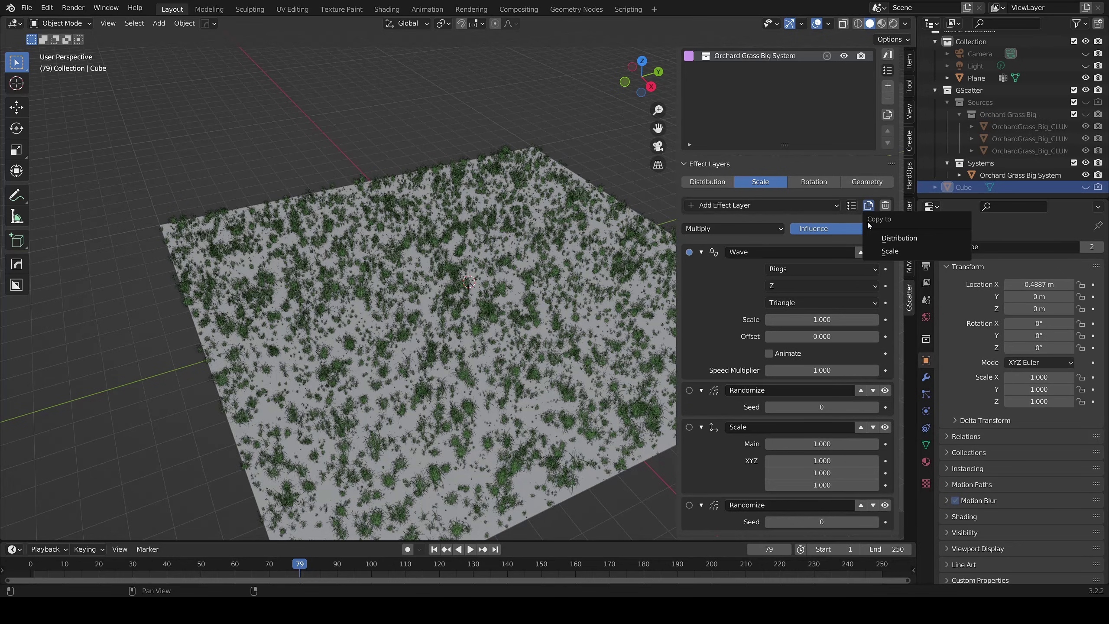
{"action": "left_click", "coordinate": [895, 239]}
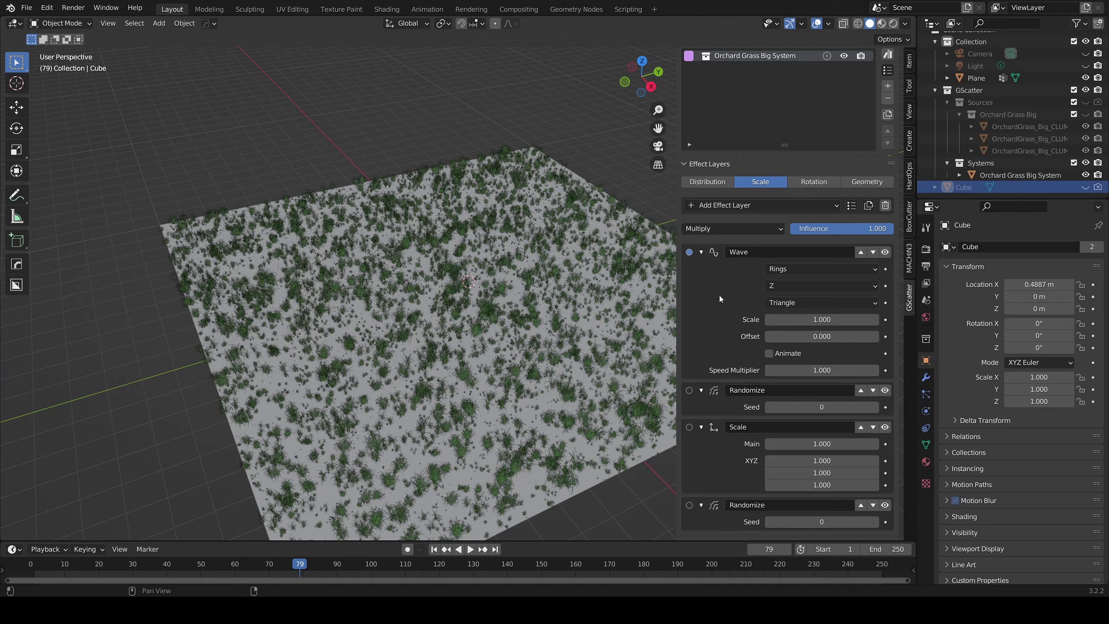
{"action": "left_click", "coordinate": [702, 252]}
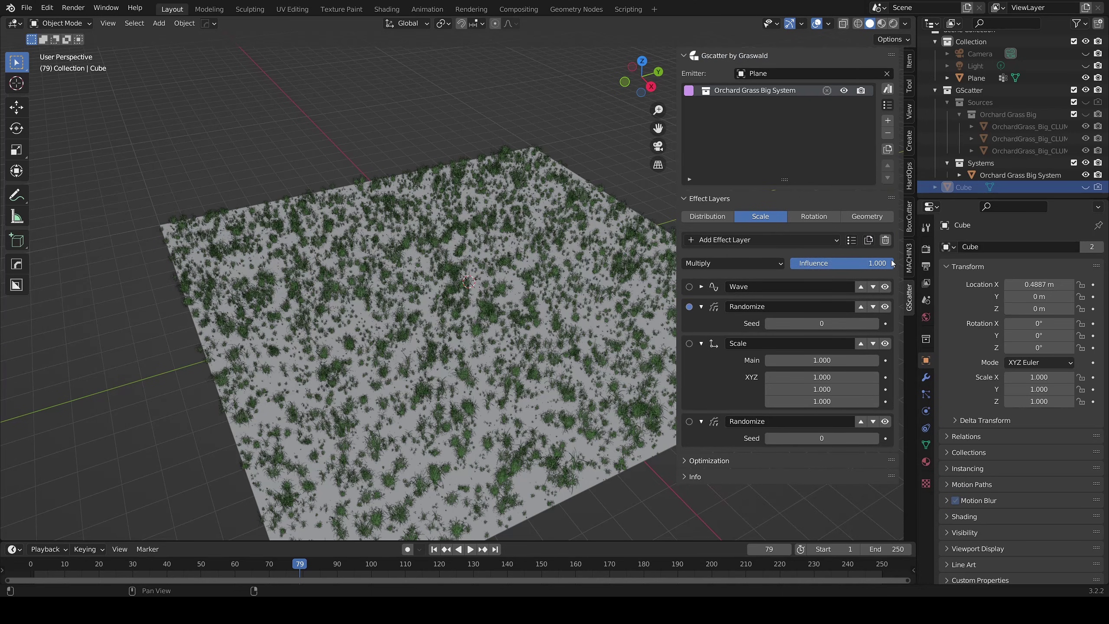
{"action": "left_click", "coordinate": [885, 240]}
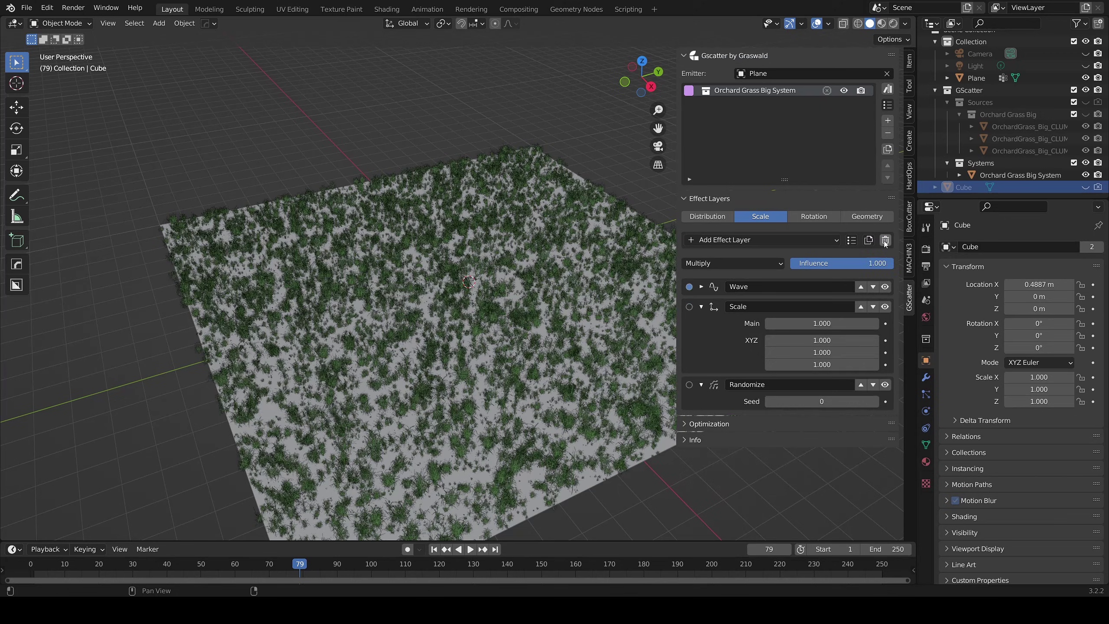
{"action": "left_click", "coordinate": [885, 240]}
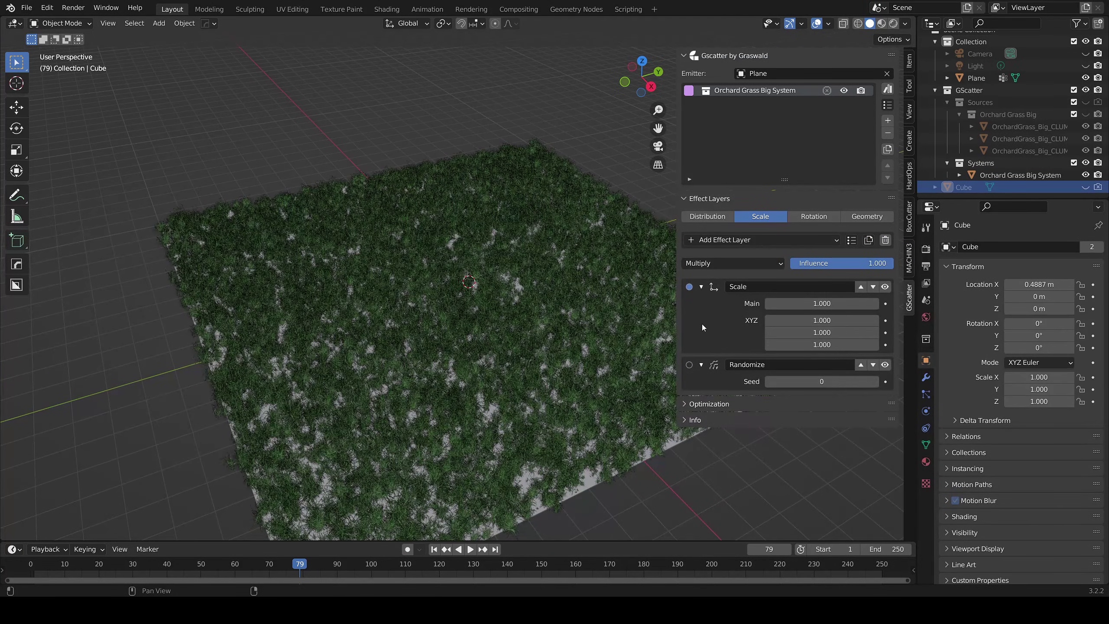
In Distribution, browse the blend modes keeping Mix and nudge the Influence slider.
{"action": "left_click", "coordinate": [707, 216]}
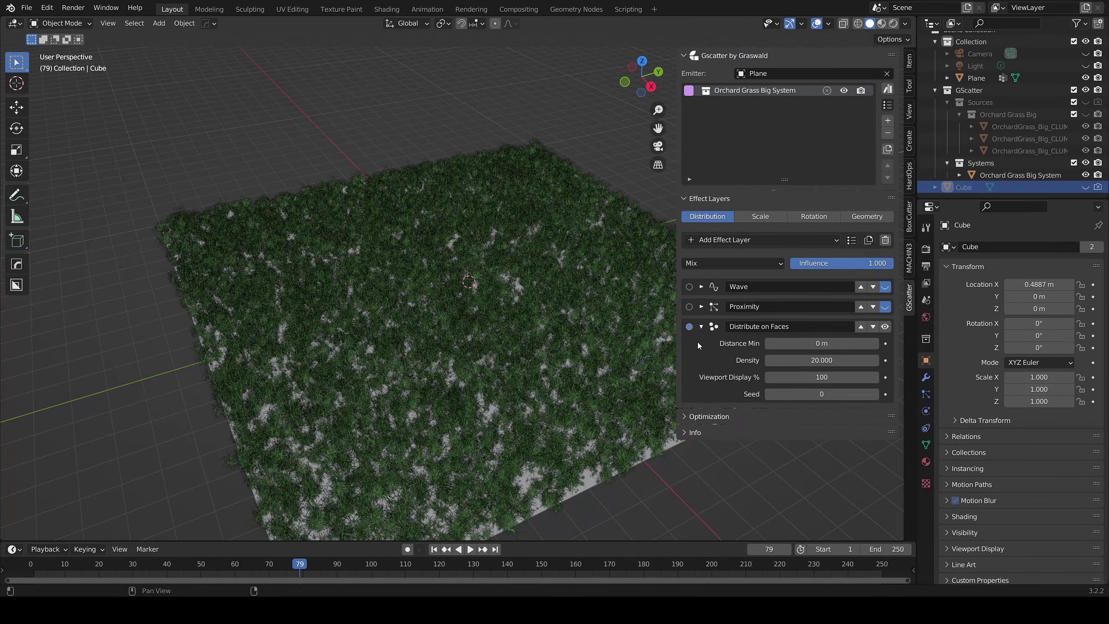
{"action": "middle_click_drag", "start_coordinate": [550, 321], "coordinate": [602, 275]}
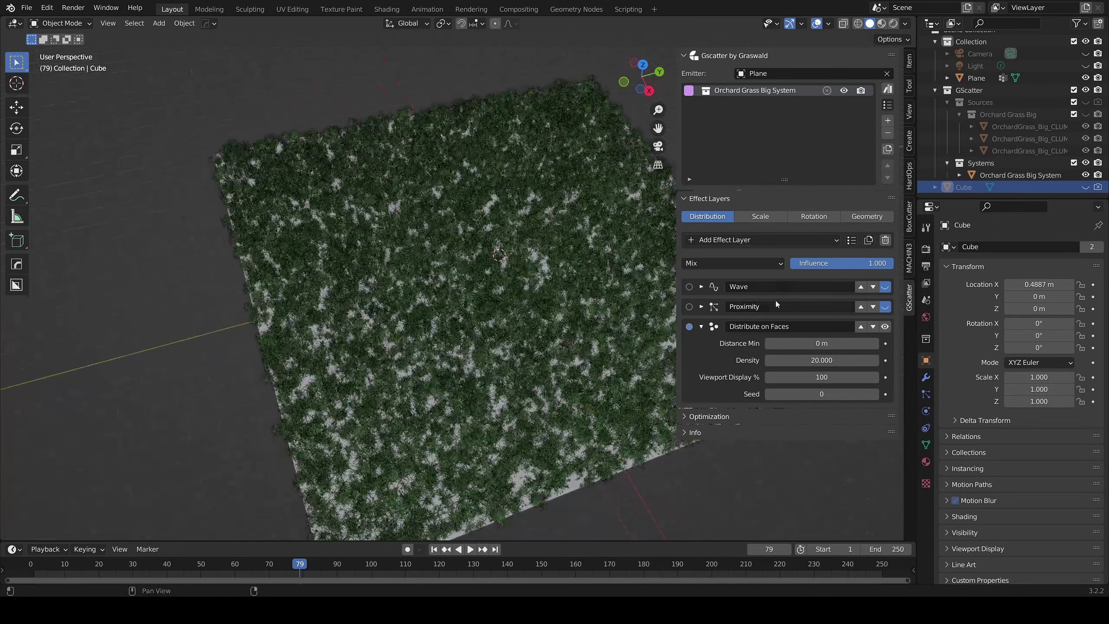
{"action": "left_click", "coordinate": [778, 264]}
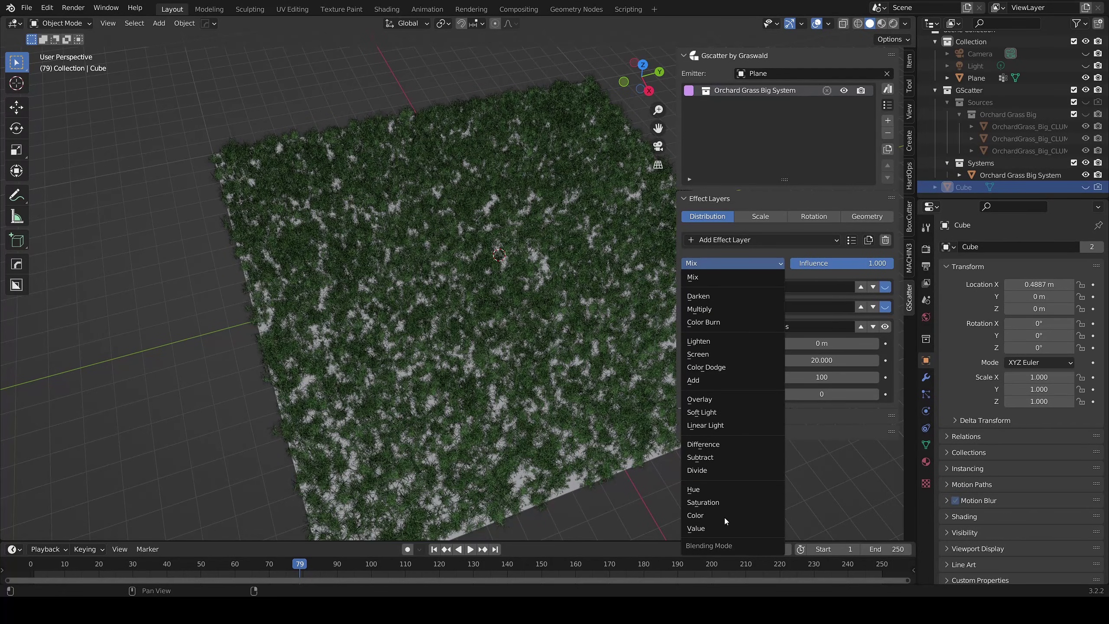
{"action": "left_click", "coordinate": [753, 252]}
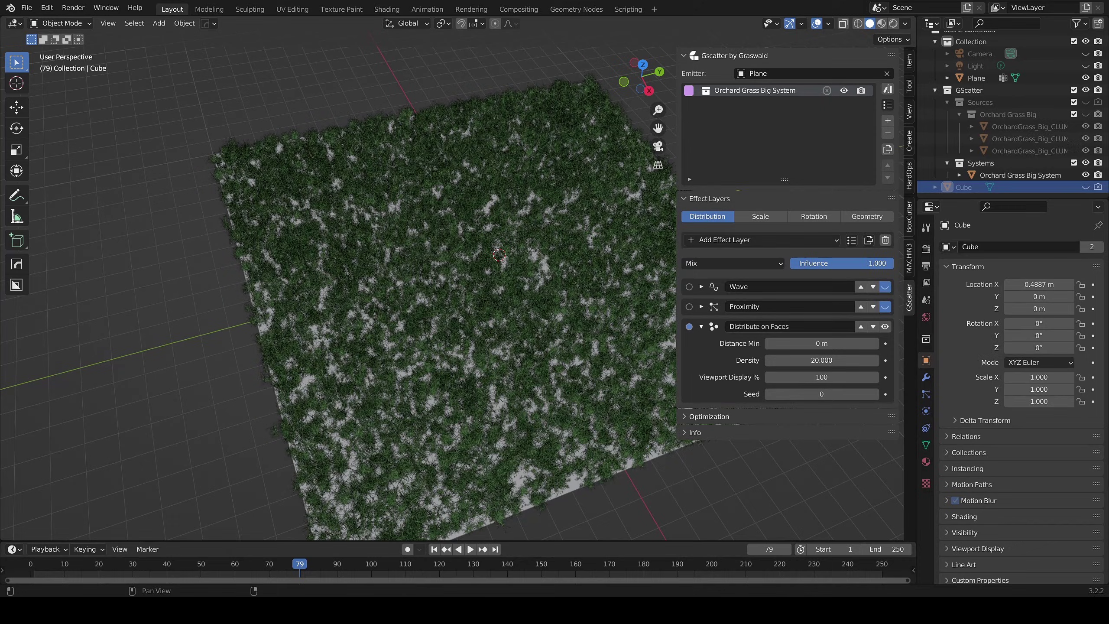
{"action": "mouse_move", "coordinate": [890, 263]}
{"action": "left_mouse_down"}
{"action": "mouse_move", "coordinate": [792, 263]}
{"action": "mouse_move", "coordinate": [893, 263]}
{"action": "left_mouse_up"}
Re-enable the Wave layer, lower its influence and restore 1.000, then switch it off.
{"action": "left_click", "coordinate": [690, 287]}
{"action": "left_click", "coordinate": [881, 287]}
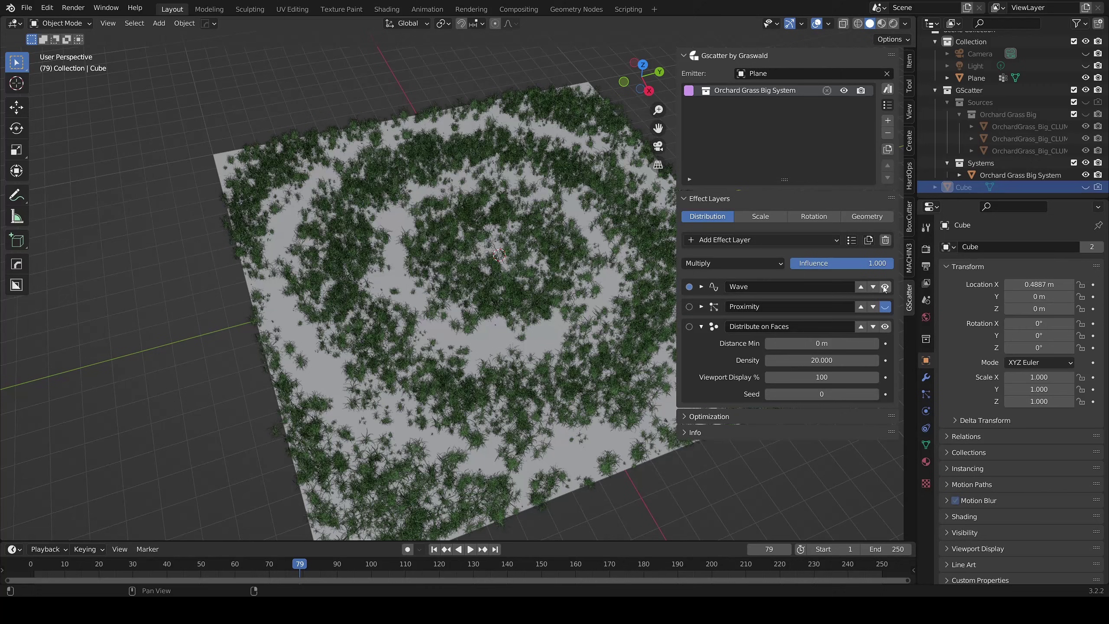
{"action": "left_click_drag", "start_coordinate": [872, 265], "coordinate": [849, 265]}
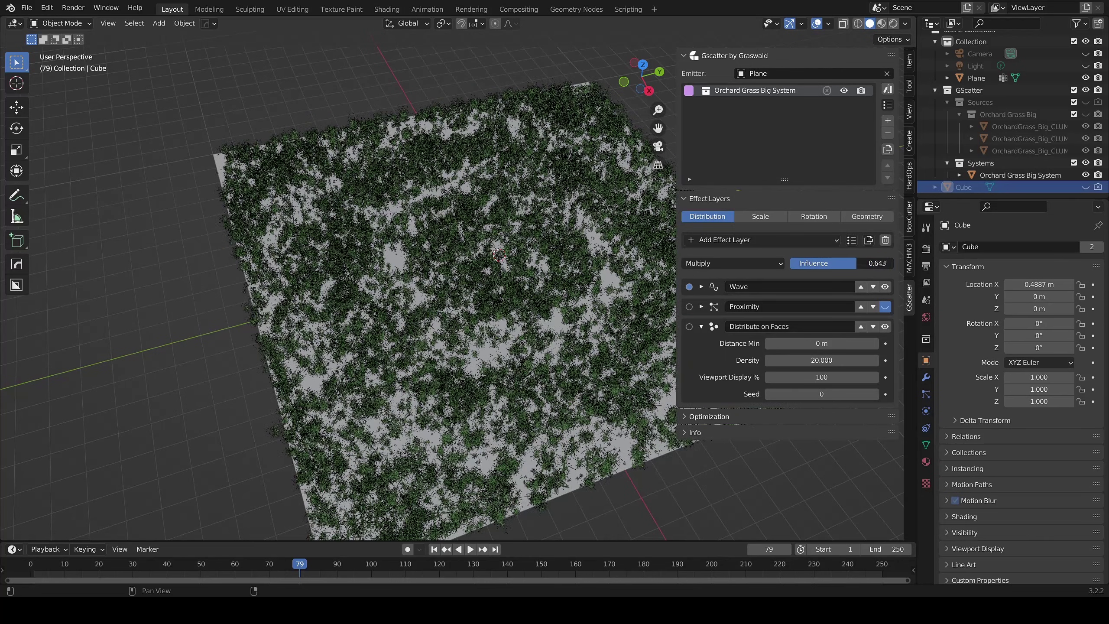
{"action": "left_click_drag", "start_coordinate": [855, 263], "coordinate": [838, 263]}
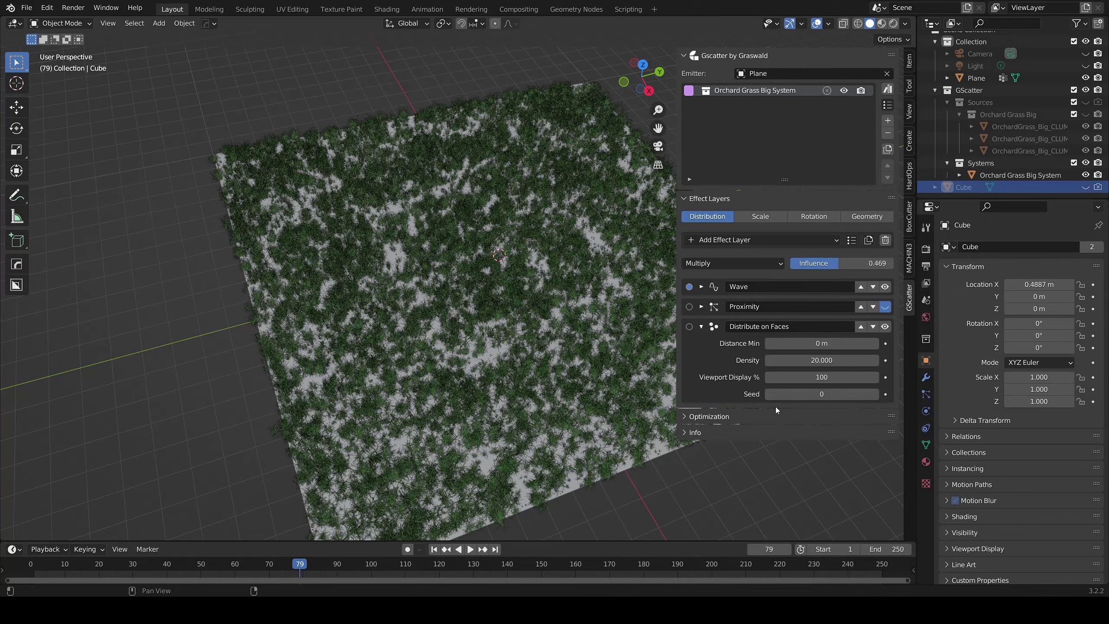
{"action": "left_click_drag", "start_coordinate": [829, 264], "coordinate": [886, 264]}
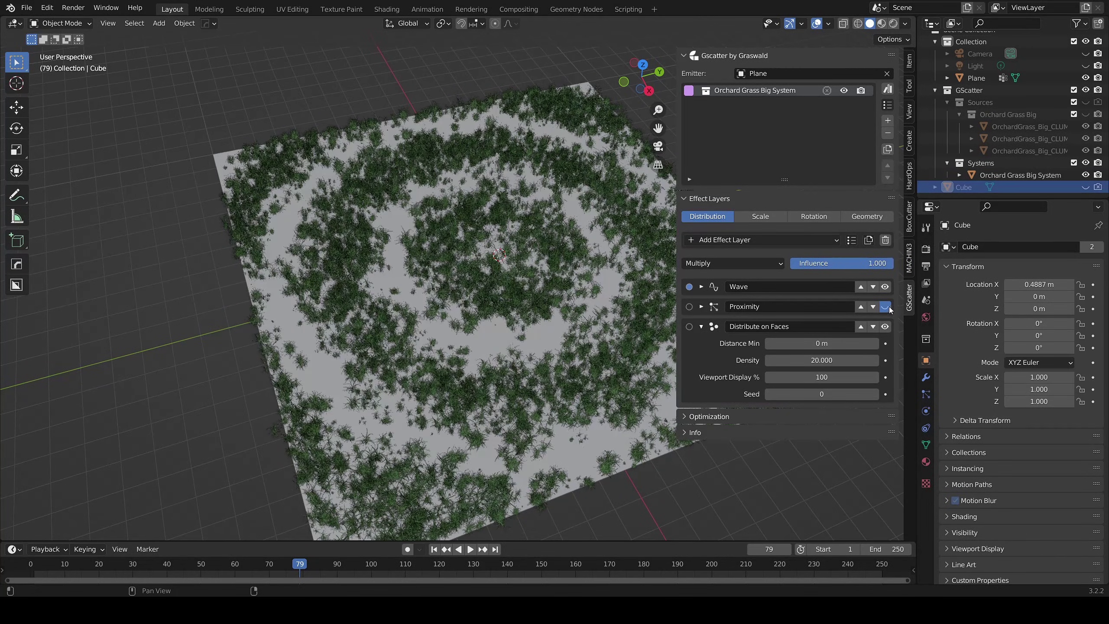
{"action": "left_click", "coordinate": [885, 287]}
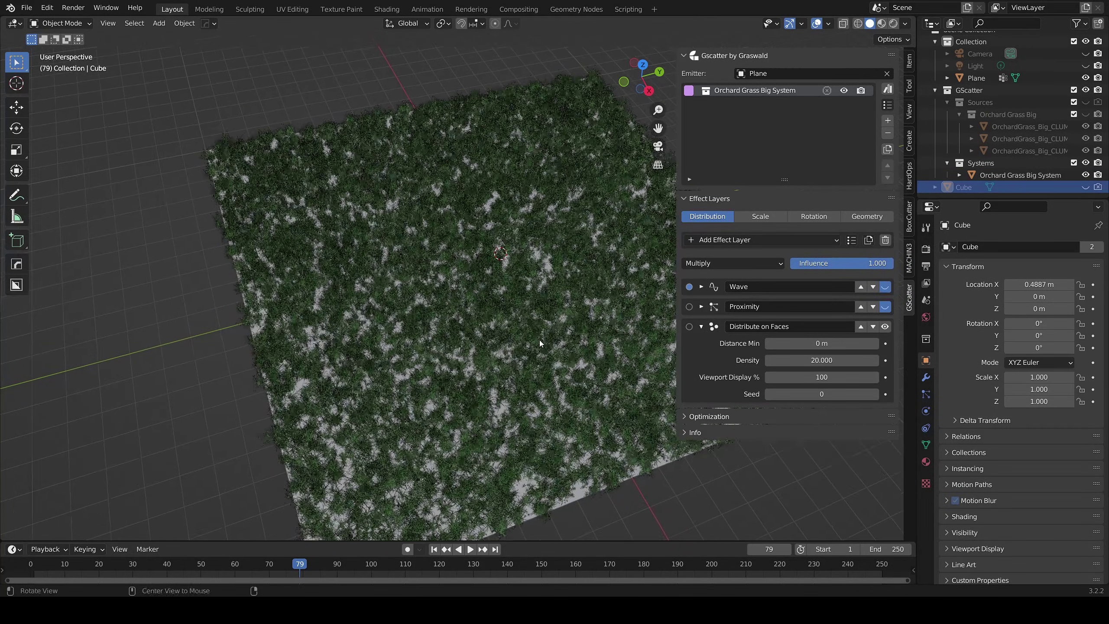
{"action": "middle_click_drag", "start_coordinate": [539, 343], "coordinate": [585, 306]}
{"action": "left_click", "coordinate": [702, 326]}
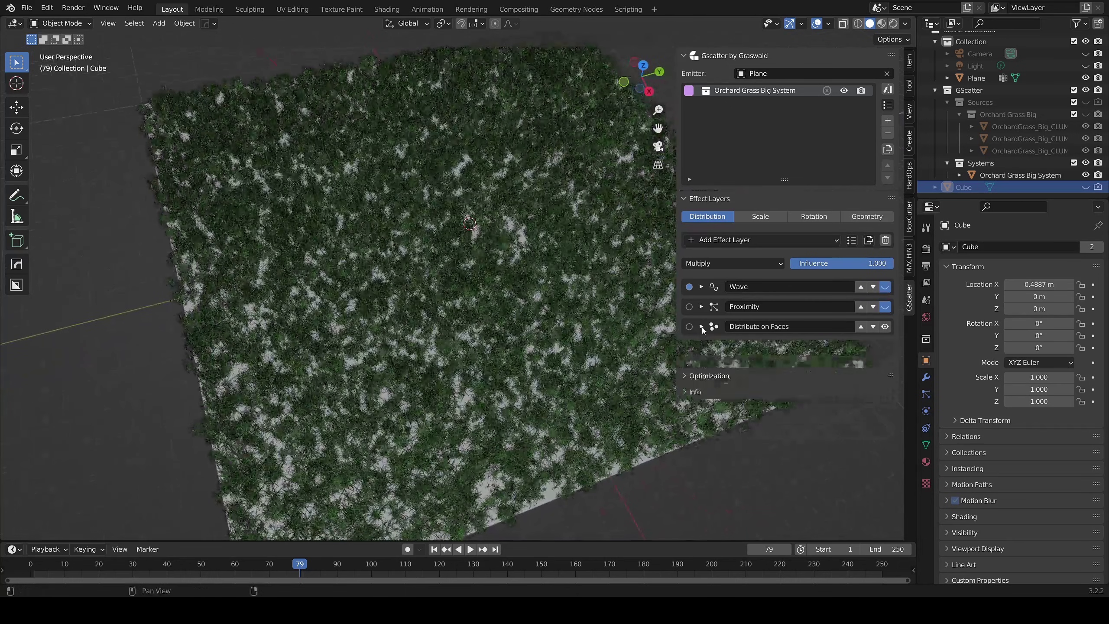
{"action": "left_click", "coordinate": [766, 217]}
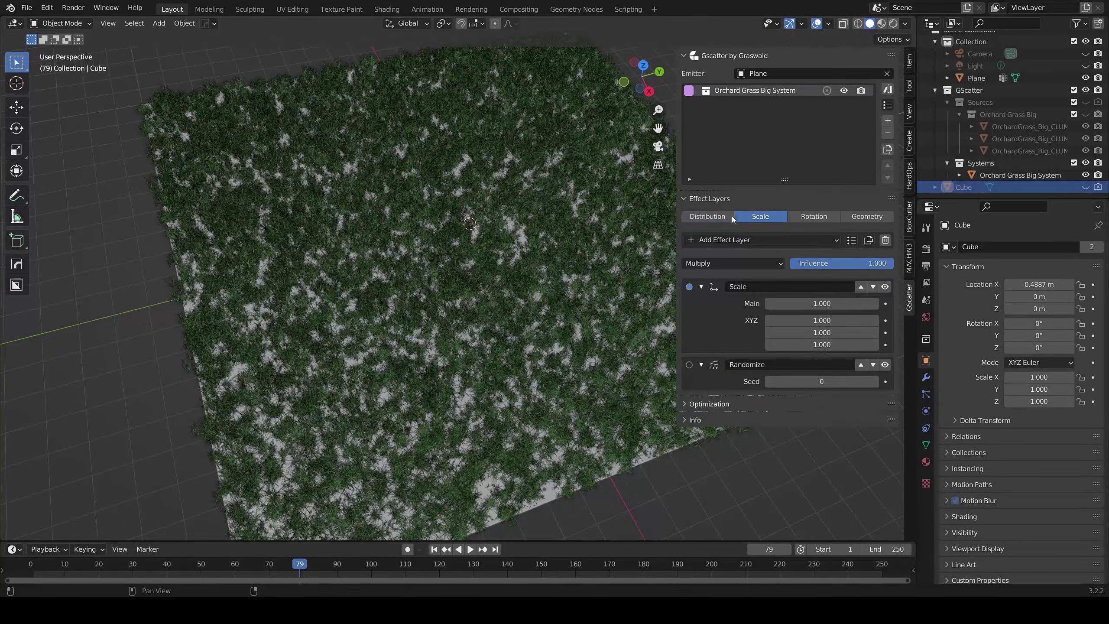
{"action": "left_click", "coordinate": [730, 216]}
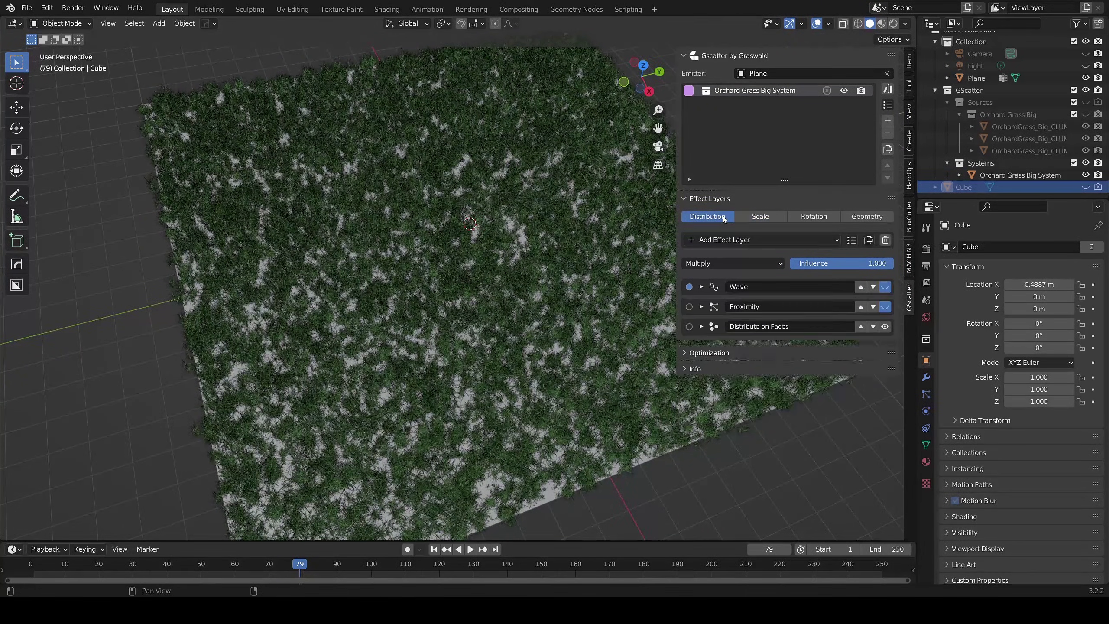
{"action": "left_click", "coordinate": [689, 307]}
{"action": "left_click", "coordinate": [689, 327]}
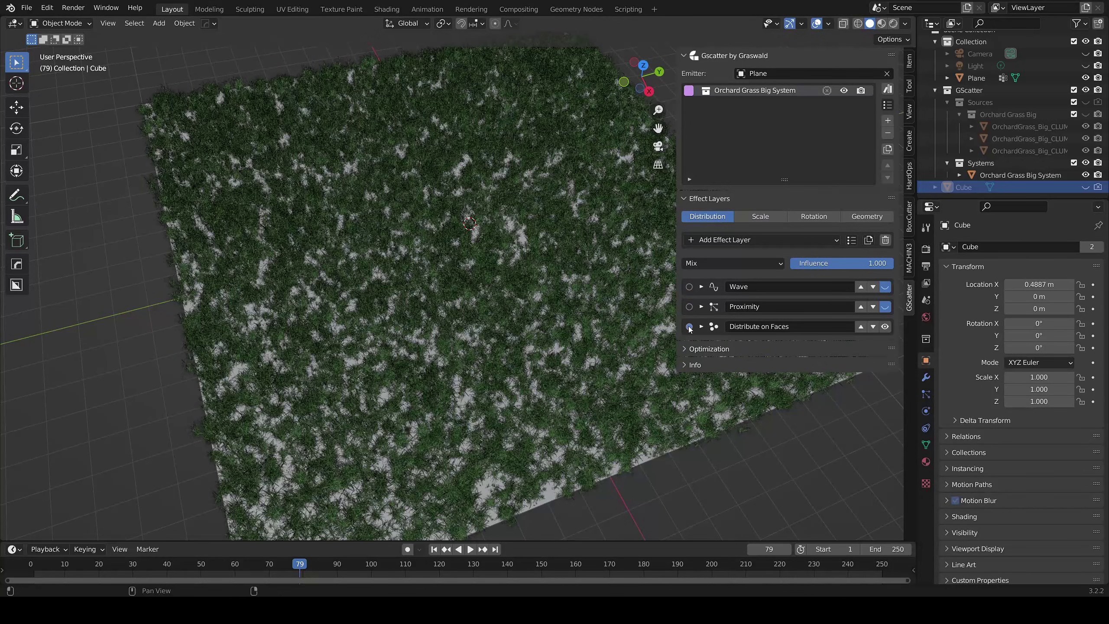
{"action": "left_click", "coordinate": [691, 308]}
{"action": "left_click", "coordinate": [700, 287]}
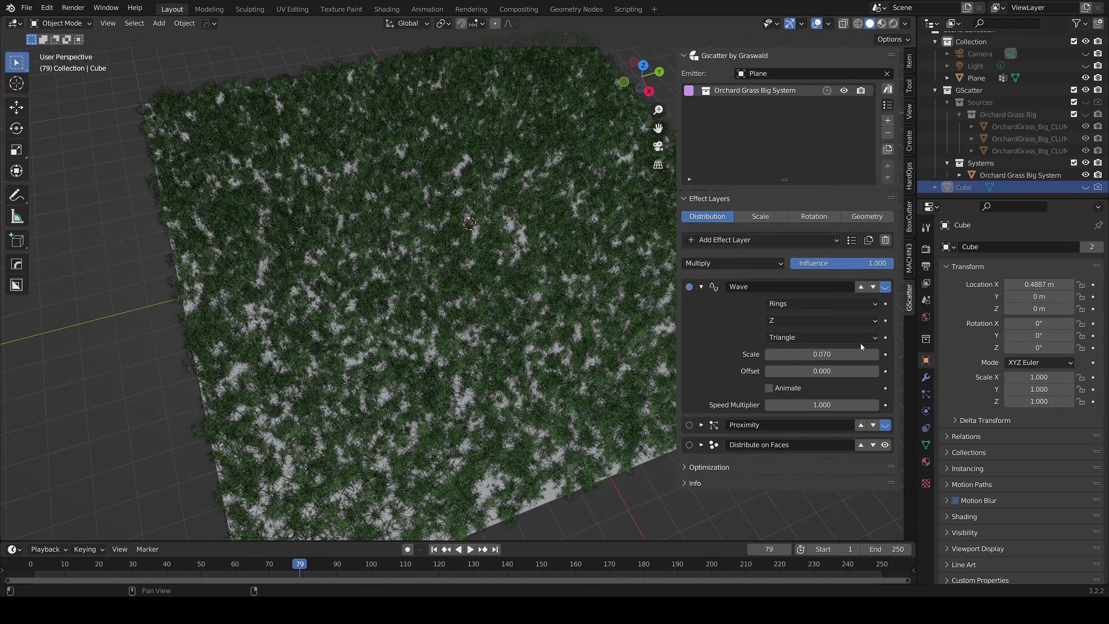
{"action": "left_click", "coordinate": [701, 288]}
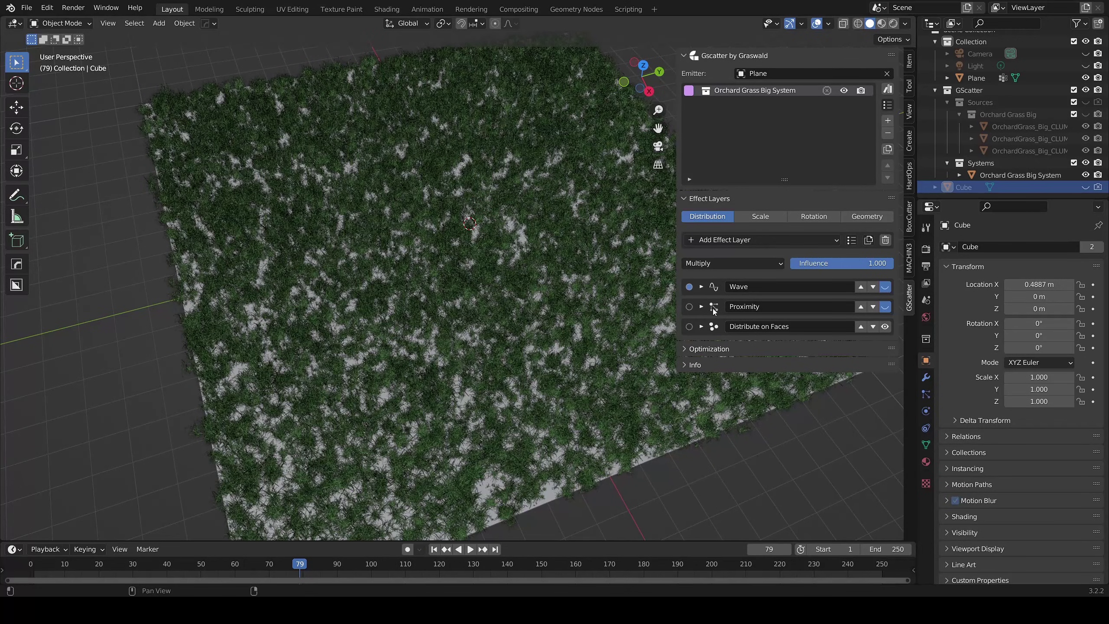
Rename the Wave effect layer to 'Circle Wave' and switch it back on.
{"action": "double_click", "coordinate": [755, 289]}
{"action": "type", "text": "Circle Wav"}
{"action": "key", "text": "Return"}
{"action": "left_click", "coordinate": [885, 290]}
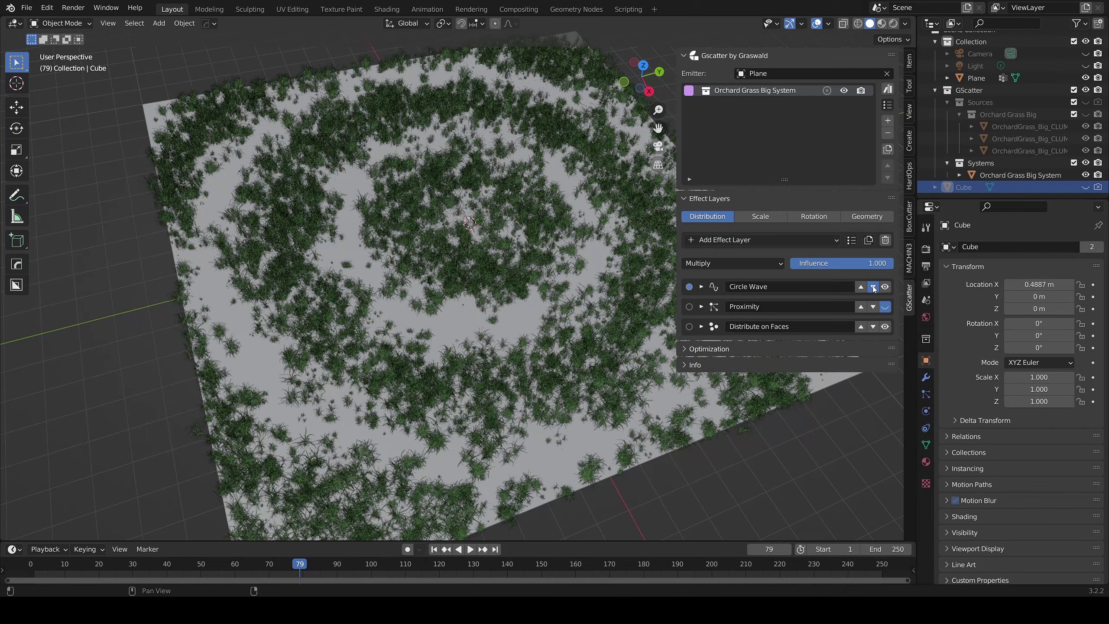
Move Circle Wave down the stack to the bottom, then back up to the top.
{"action": "left_click", "coordinate": [873, 288]}
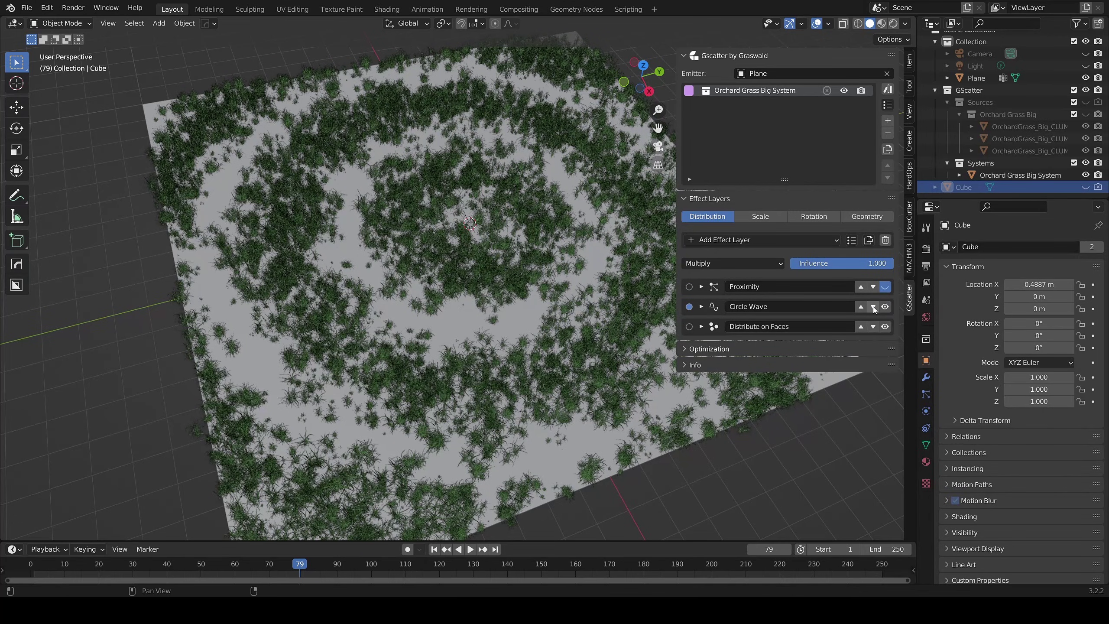
{"action": "left_click", "coordinate": [873, 307]}
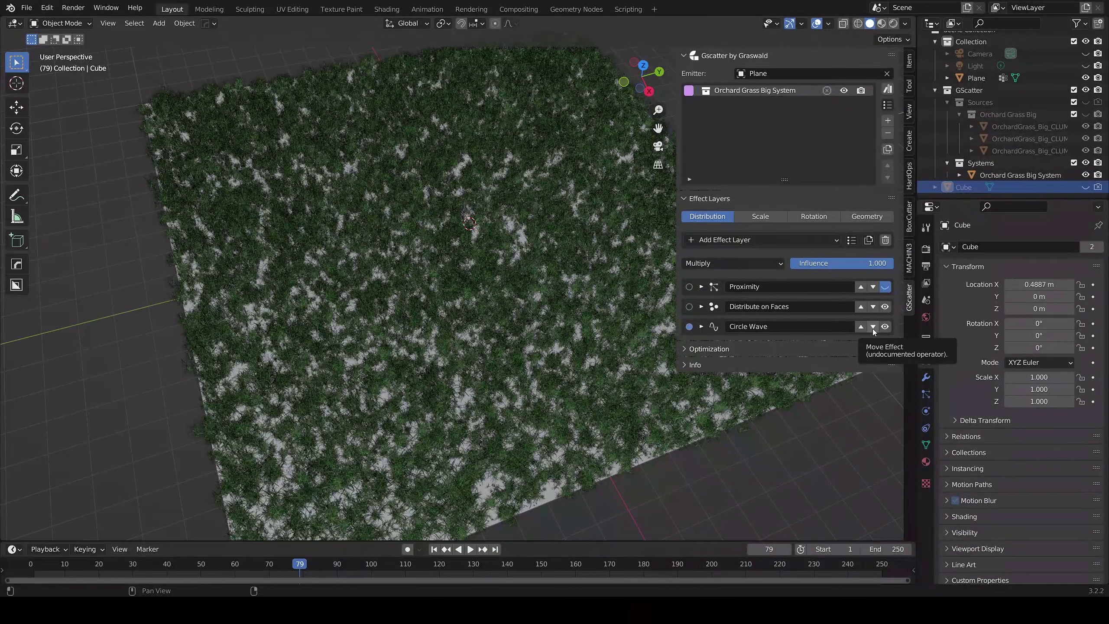
{"action": "left_click", "coordinate": [862, 326]}
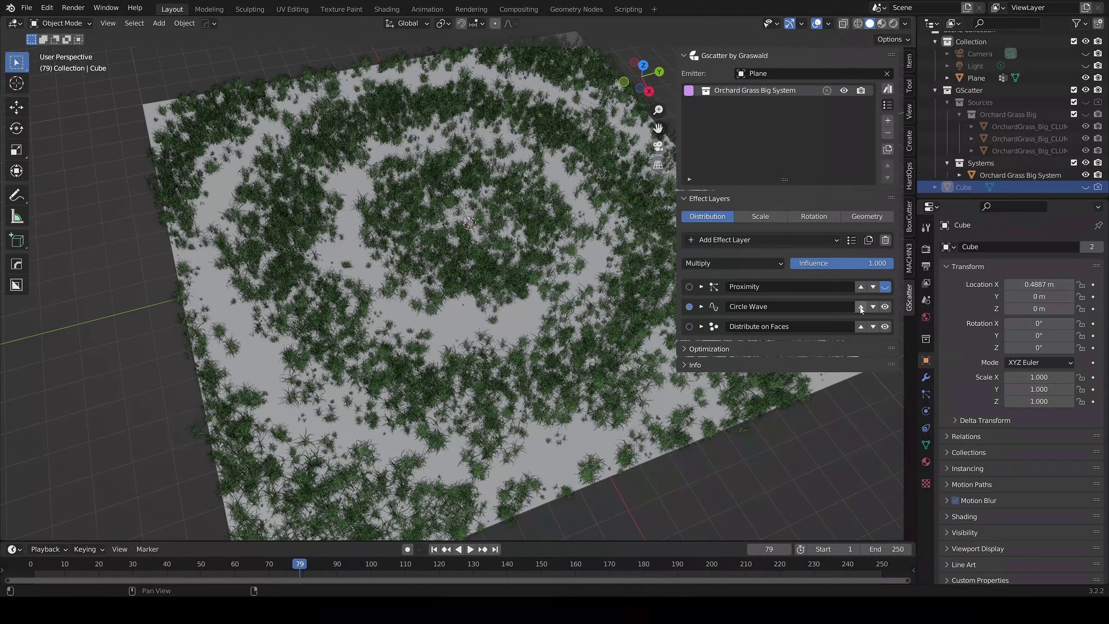
{"action": "left_click", "coordinate": [861, 306]}
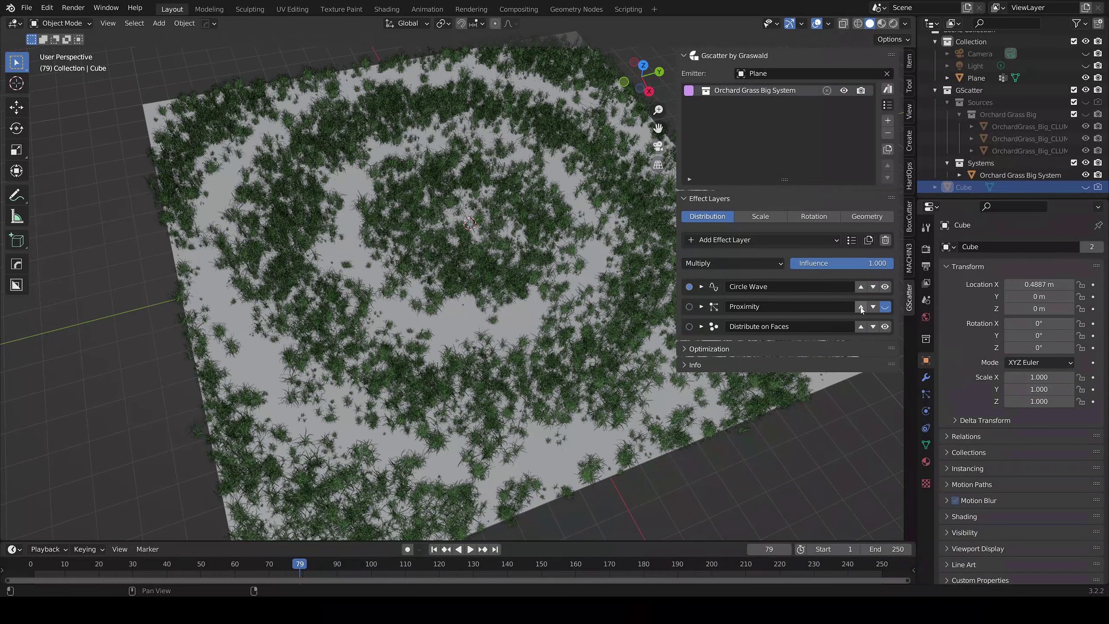
Toggle Proximity on and off, then toggle Circle Wave, leaving both layers switched off.
{"action": "left_click", "coordinate": [885, 287]}
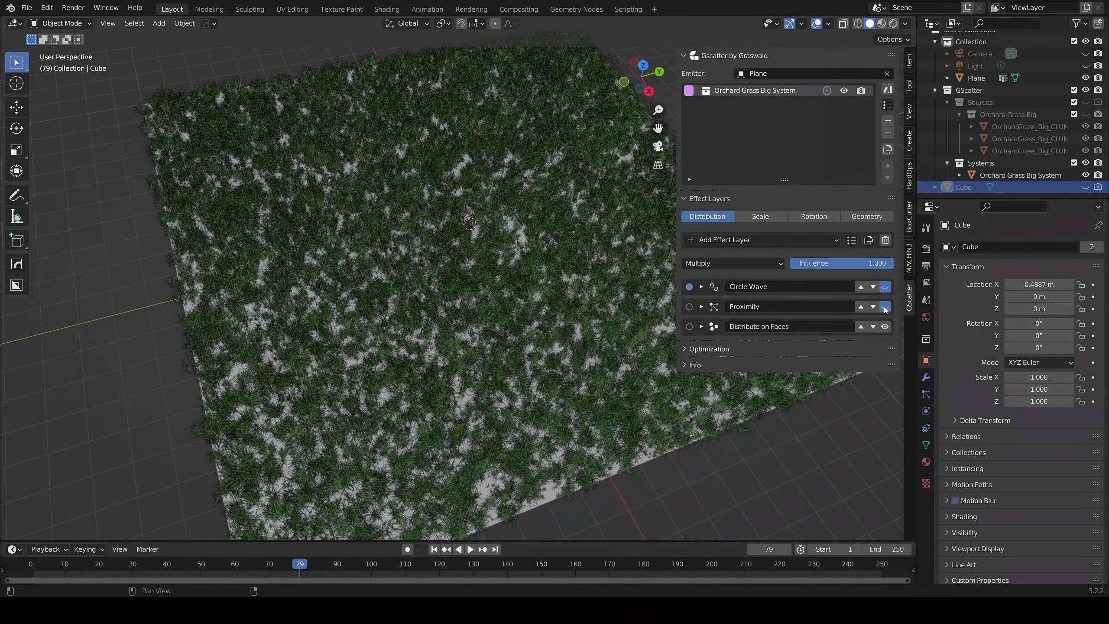
{"action": "left_click", "coordinate": [885, 307]}
{"action": "left_click", "coordinate": [885, 308]}
{"action": "left_click", "coordinate": [885, 287]}
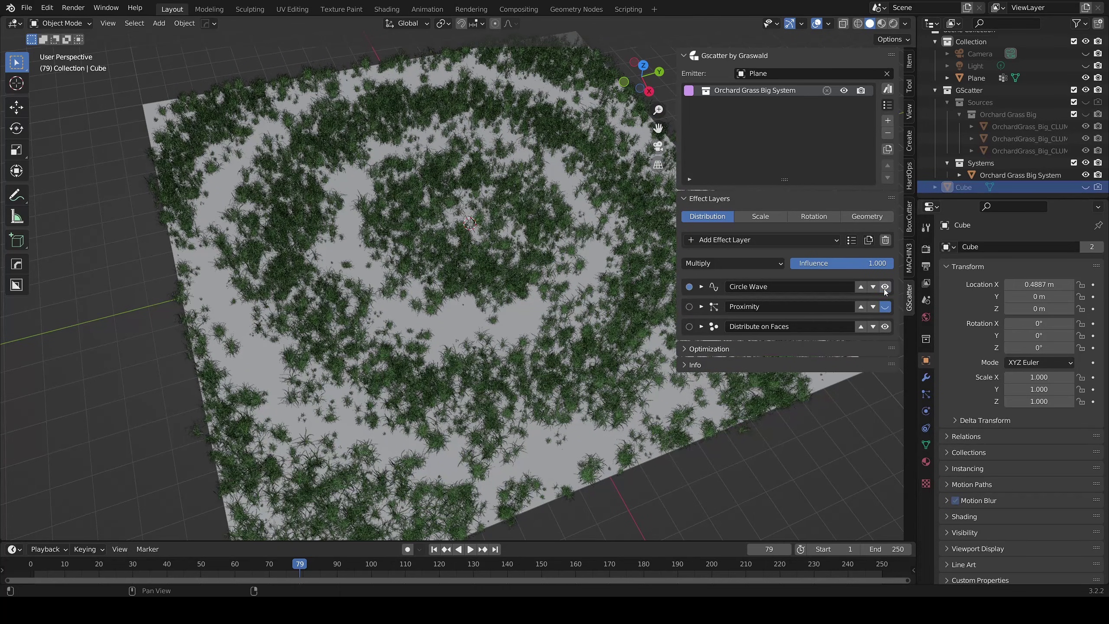
{"action": "left_click", "coordinate": [885, 287]}
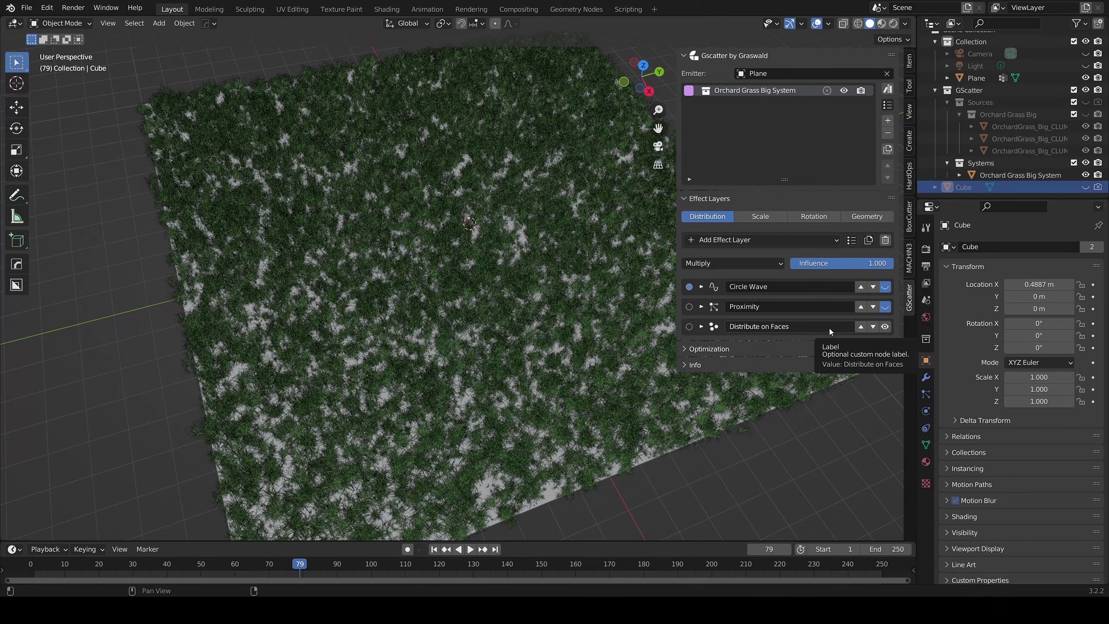
Make Distribute on Faces the active layer and expand its settings.
{"action": "left_click", "coordinate": [702, 289]}
{"action": "left_click", "coordinate": [702, 288]}
{"action": "left_click", "coordinate": [702, 307]}
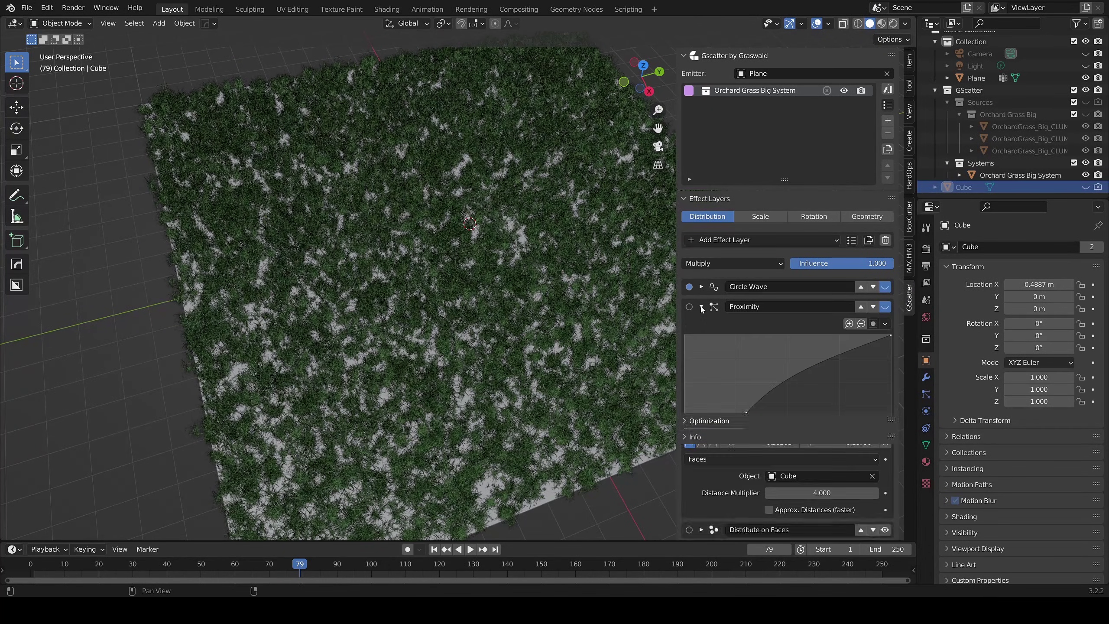
{"action": "left_click", "coordinate": [702, 307]}
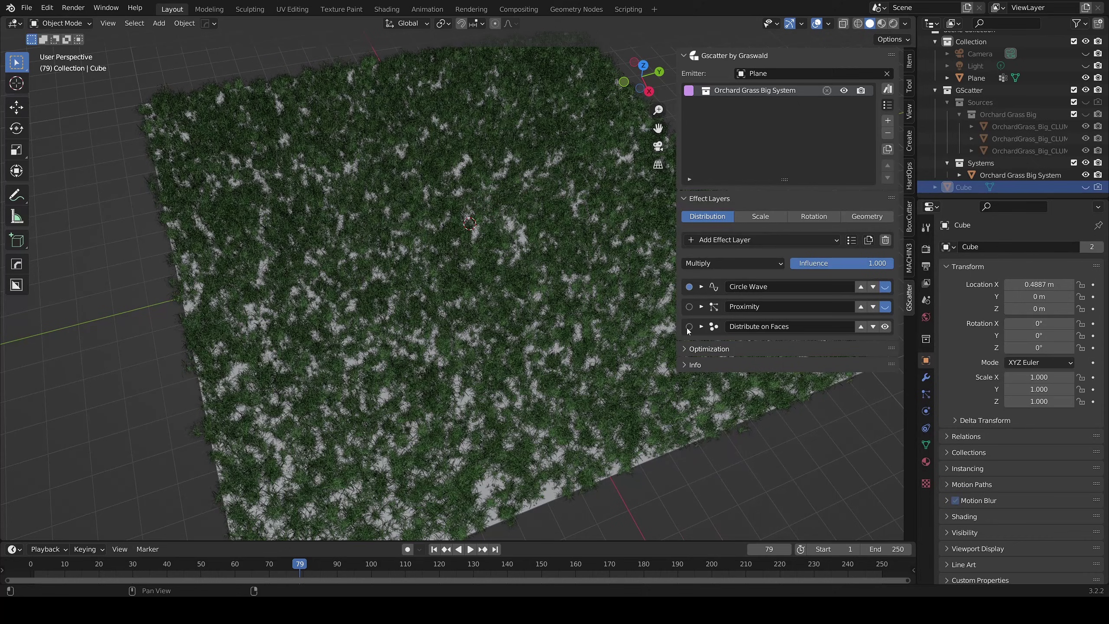
{"action": "left_click", "coordinate": [688, 327]}
{"action": "left_click", "coordinate": [701, 327]}
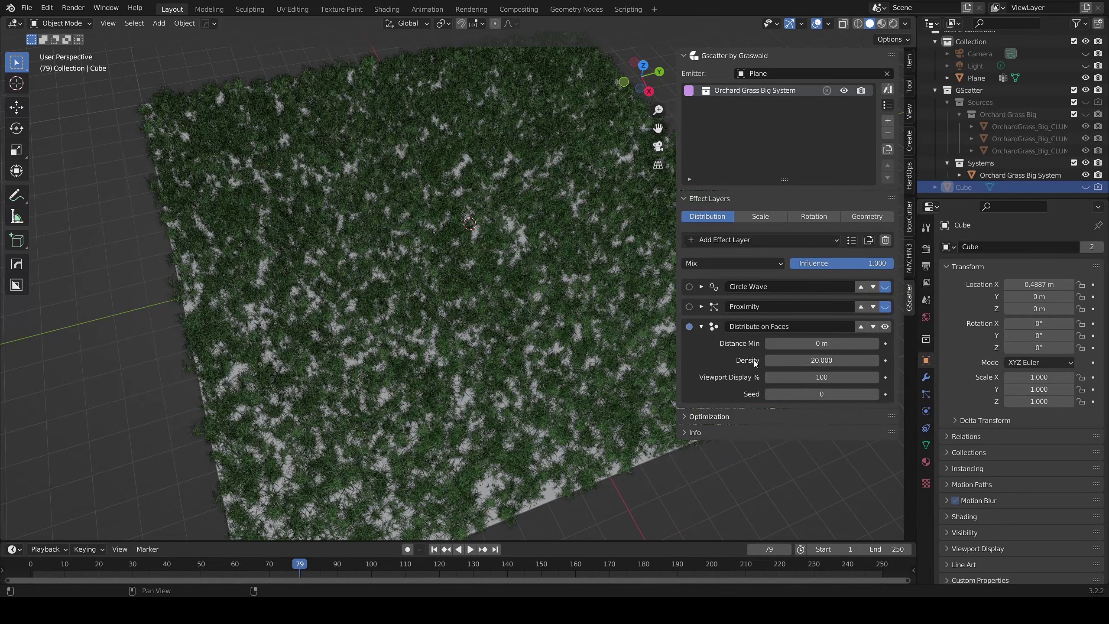
Keep Distribute on Faces' Distance Min at 0 m and raise its Density to 60.
{"action": "left_click_drag", "start_coordinate": [821, 344], "coordinate": [855, 395]}
{"action": "mouse_move", "coordinate": [531, 347]}
{"action": "middle_mouse_down"}
{"action": "mouse_move", "coordinate": [516, 299]}
{"action": "mouse_move", "coordinate": [515, 322]}
{"action": "mouse_move", "coordinate": [547, 315]}
{"action": "mouse_move", "coordinate": [511, 320]}
{"action": "mouse_move", "coordinate": [537, 329]}
{"action": "middle_mouse_up"}
{"action": "scroll", "coordinate": [567, 319], "scroll_direction": "up", "scroll_amount": 5}
{"action": "scroll", "coordinate": [604, 327], "scroll_direction": "down", "scroll_amount": 3}
{"action": "scroll", "coordinate": [537, 329], "scroll_direction": "up", "scroll_amount": 1}
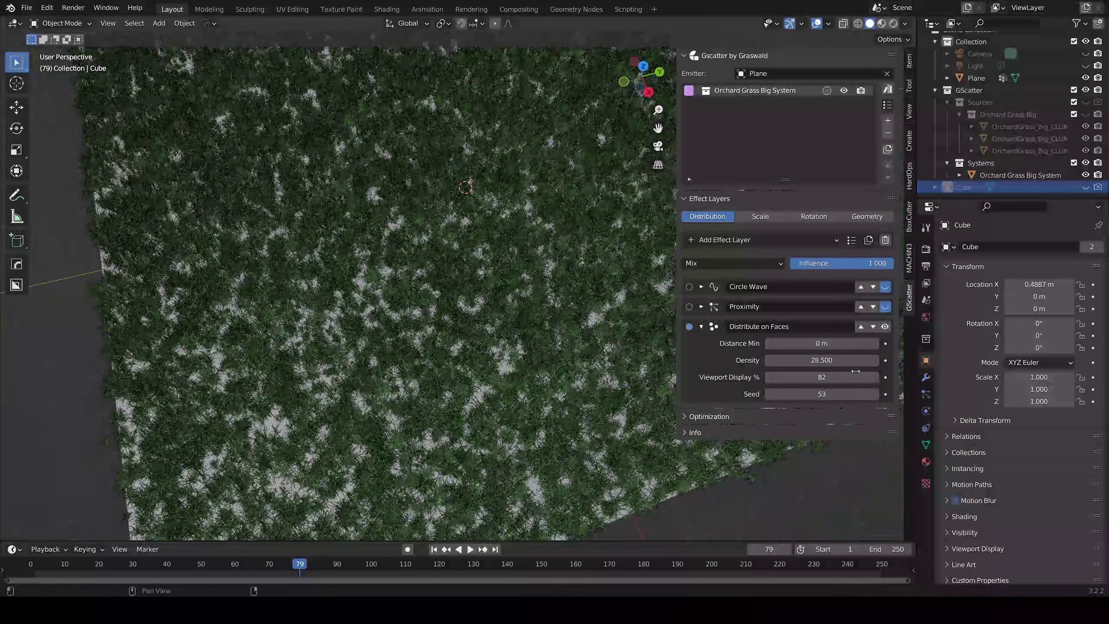
{"action": "left_click", "coordinate": [827, 361]}
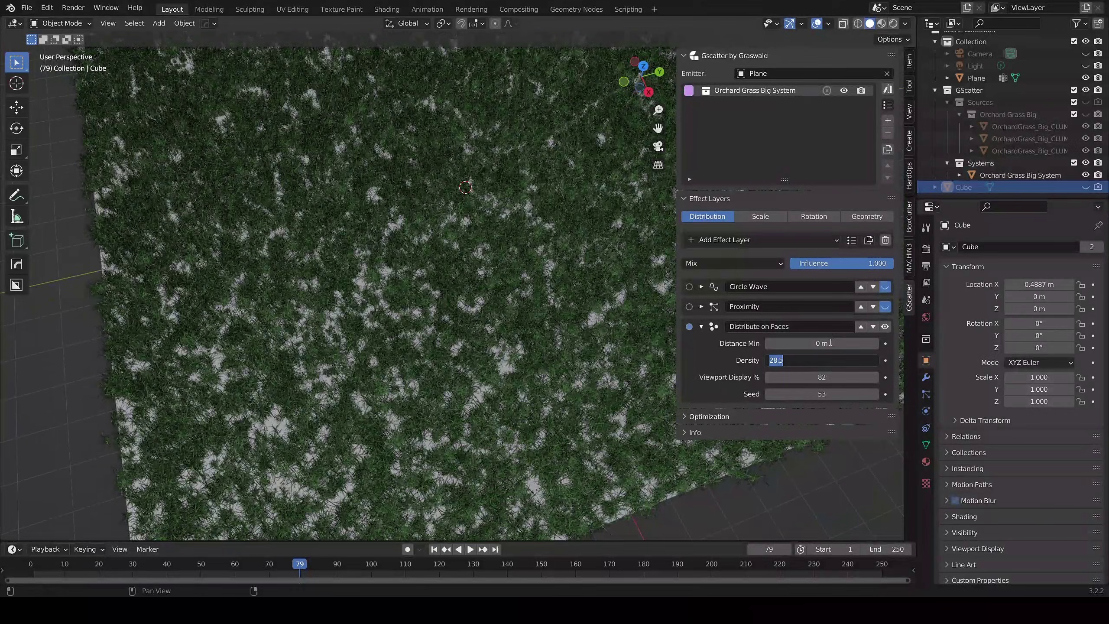
{"action": "type", "text": "60"}
{"action": "key", "text": "Return"}
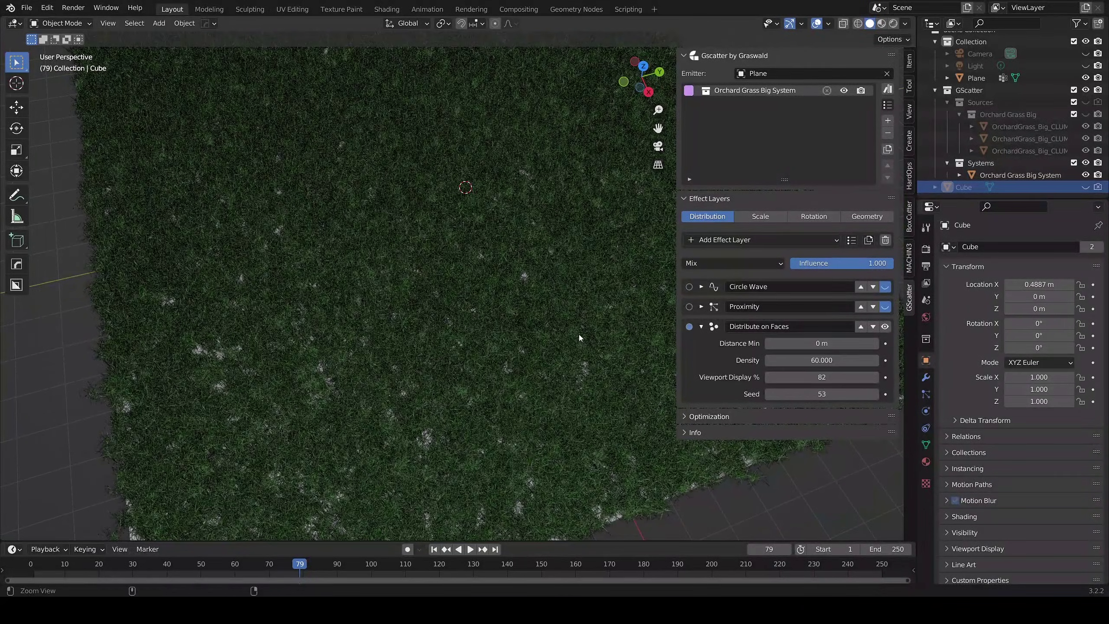
Lower the Distribute on Faces density to 30.
{"action": "middle_click_drag", "start_coordinate": [578, 334], "coordinate": [512, 286], "text": "ctrl"}
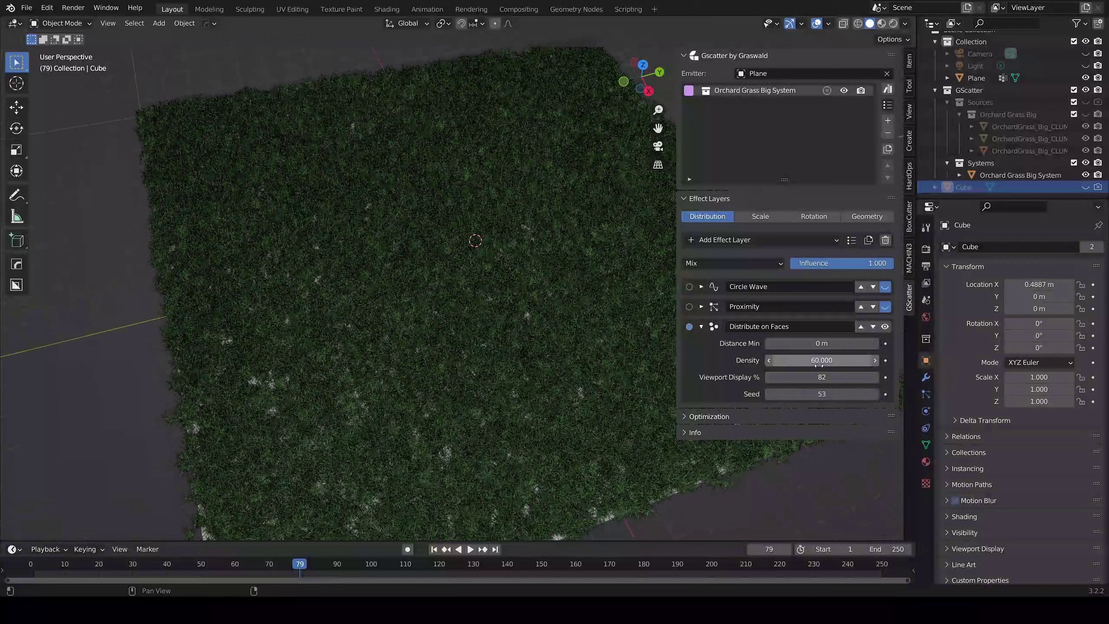
{"action": "left_click", "coordinate": [819, 362]}
{"action": "type", "text": "30"}
{"action": "key", "text": "Return"}
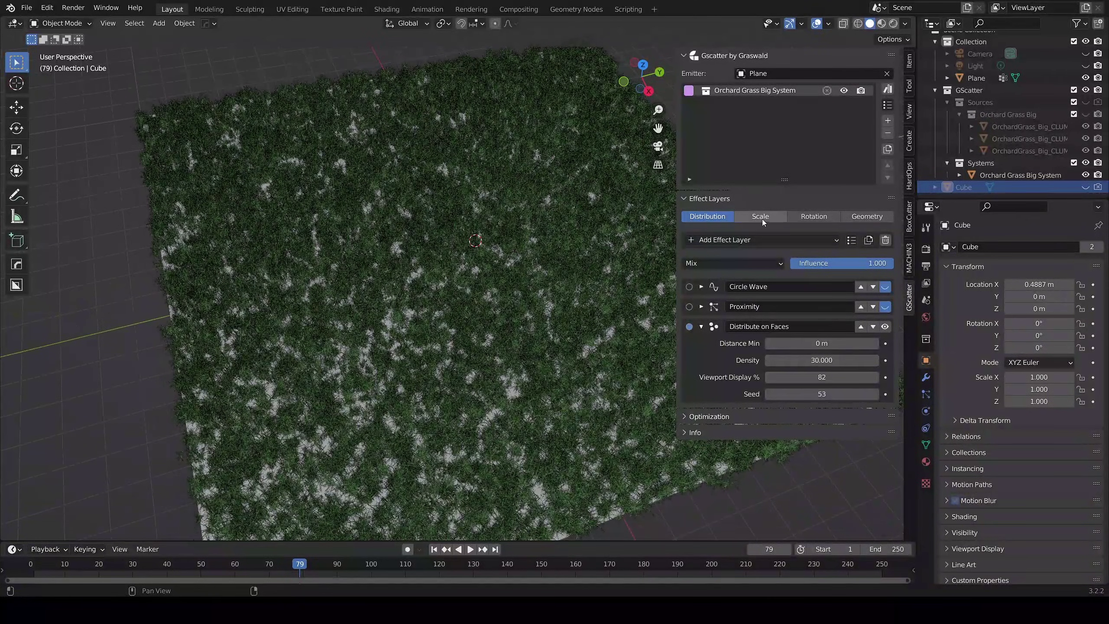
Browse the Scale, Rotation and Distribution layer tabs, then expand the Proximity layer's settings.
{"action": "left_click", "coordinate": [759, 218]}
{"action": "left_click", "coordinate": [813, 216]}
{"action": "left_click", "coordinate": [707, 216]}
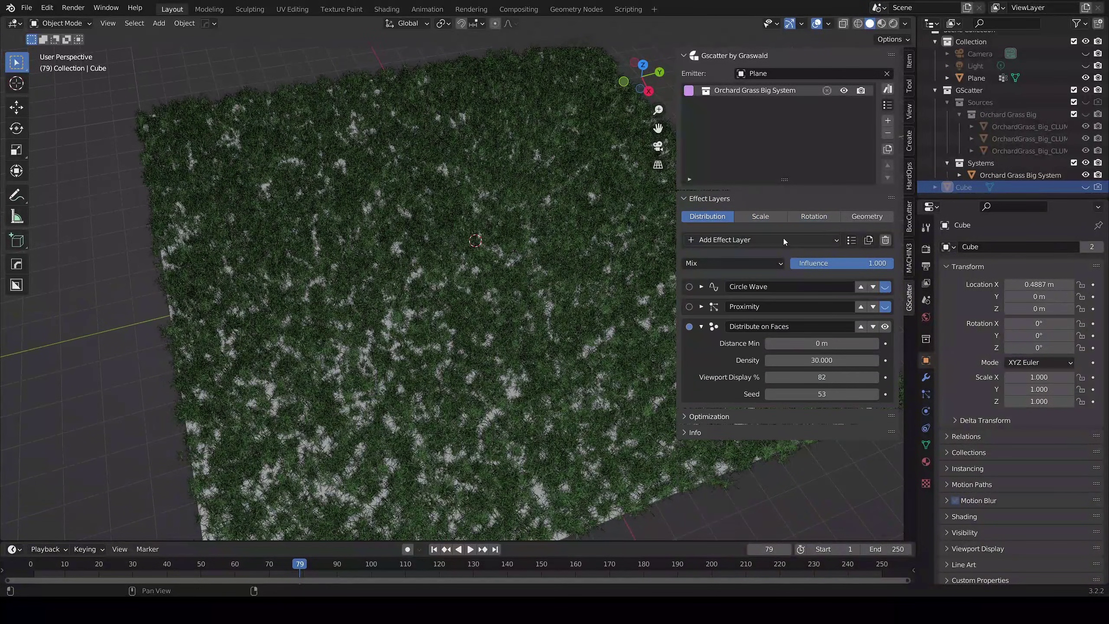
{"action": "left_click", "coordinate": [788, 239]}
{"action": "left_click", "coordinate": [820, 324]}
{"action": "left_click", "coordinate": [701, 306]}
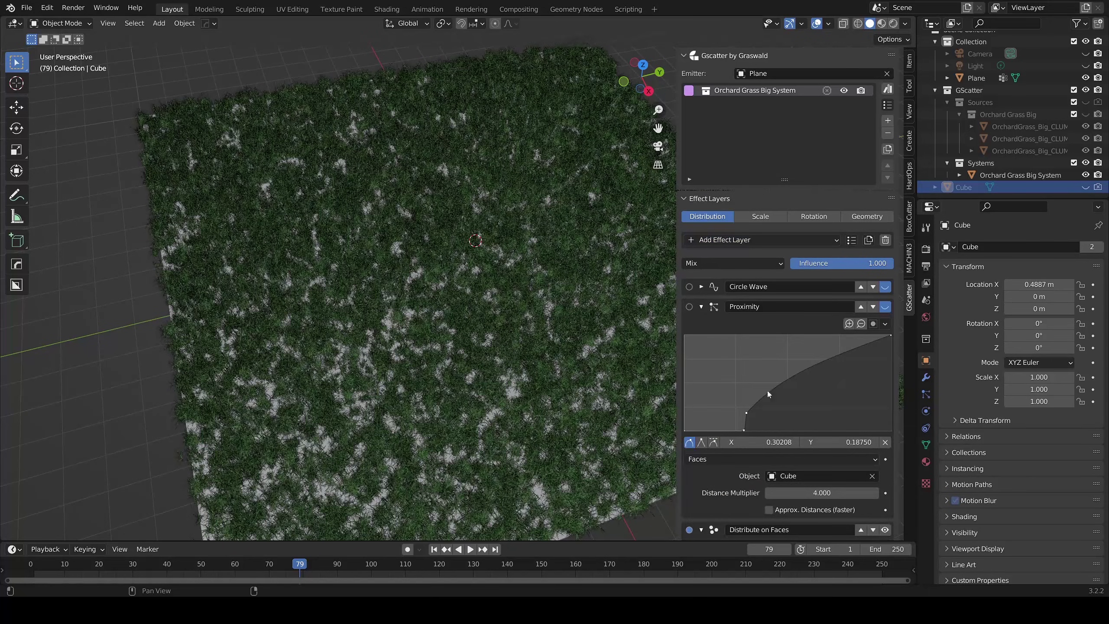